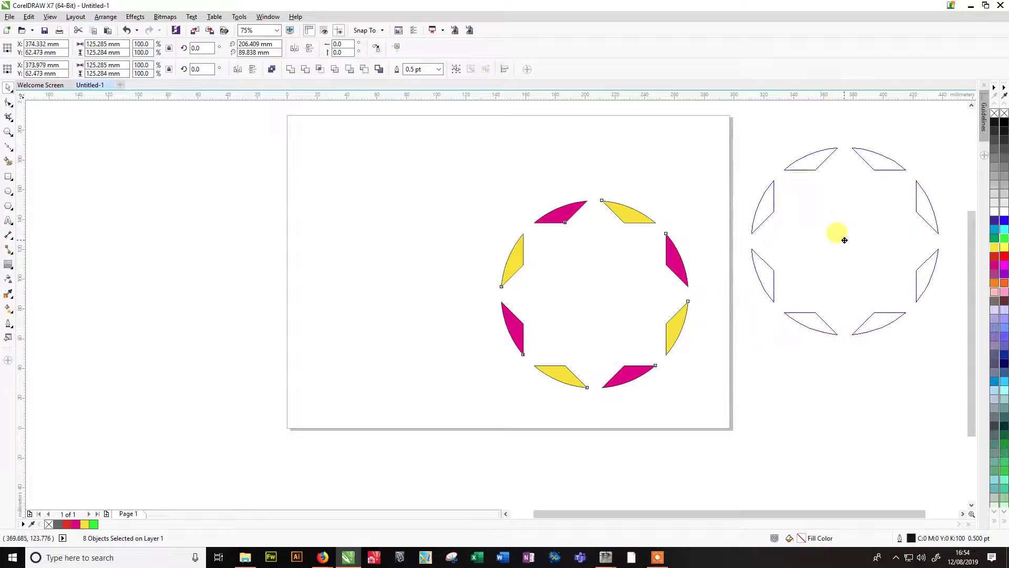
Deselect the coloured segments beside the page, and draw a circle about 116 mm in diameter in the middle of the page
left_click(439, 323)
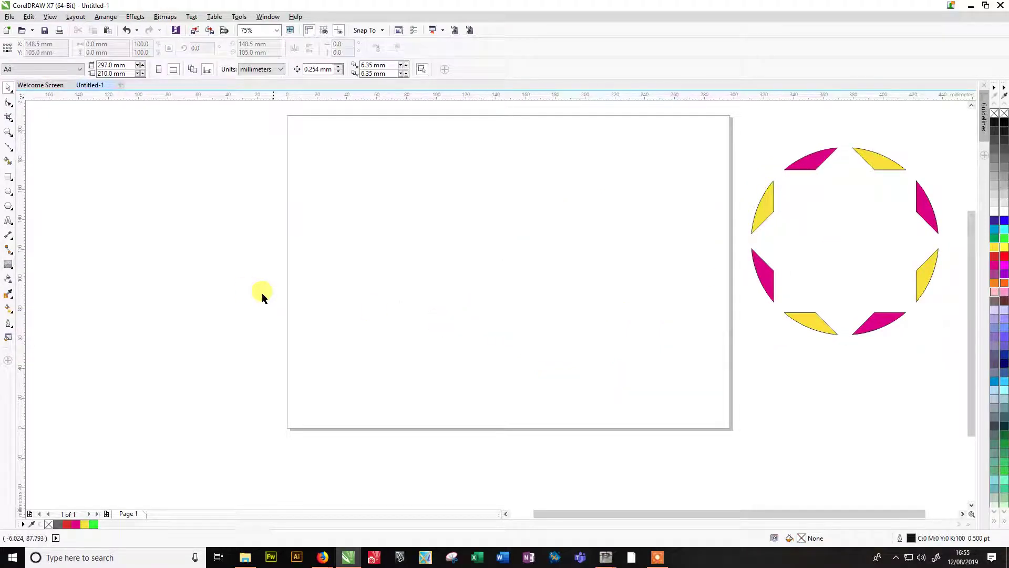
left_click(7, 192)
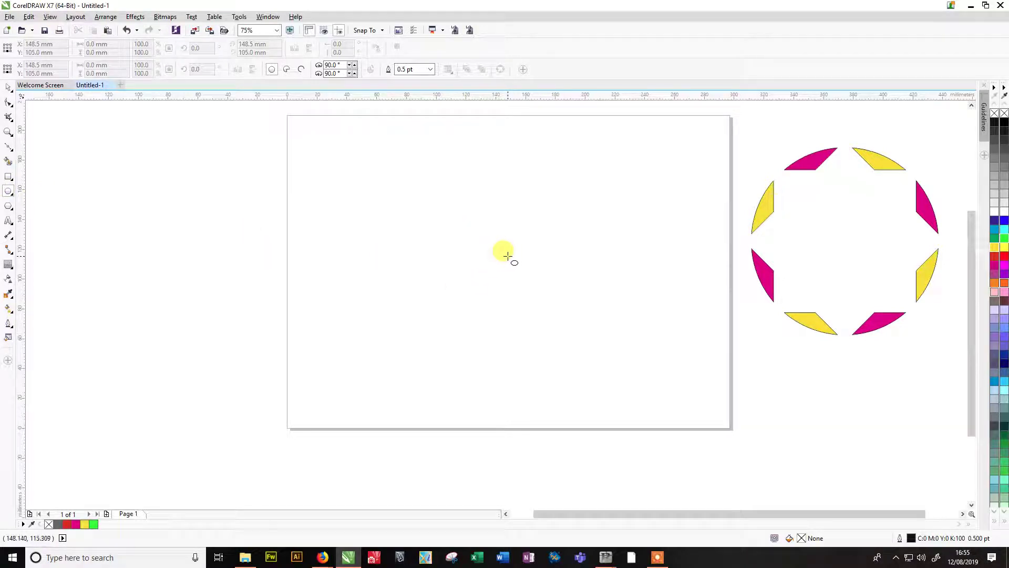
left_click_drag(507, 256, 593, 336)
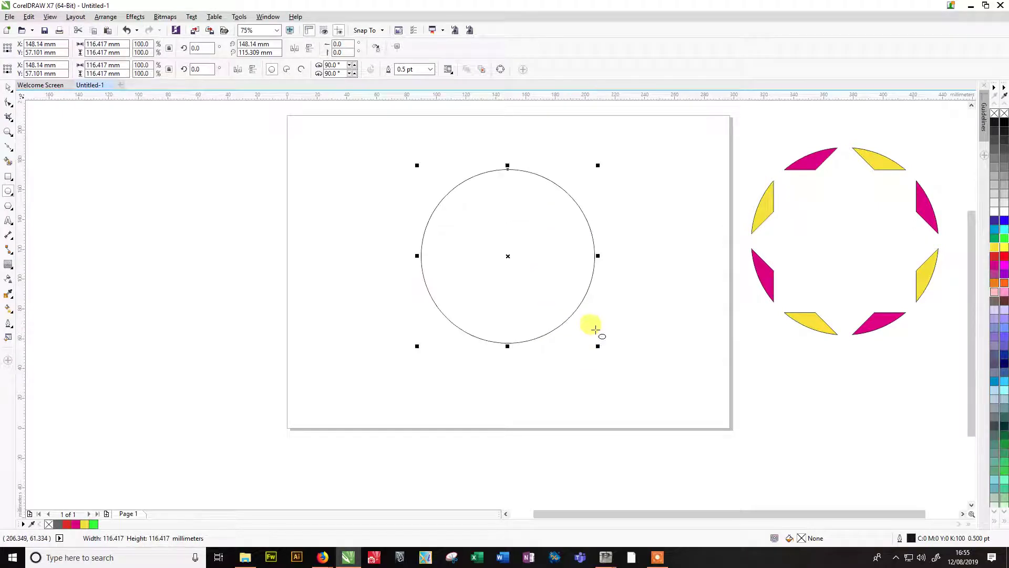
Apply an inward contour to the circle with 1 step and a 3 mm offset
left_click(9, 269)
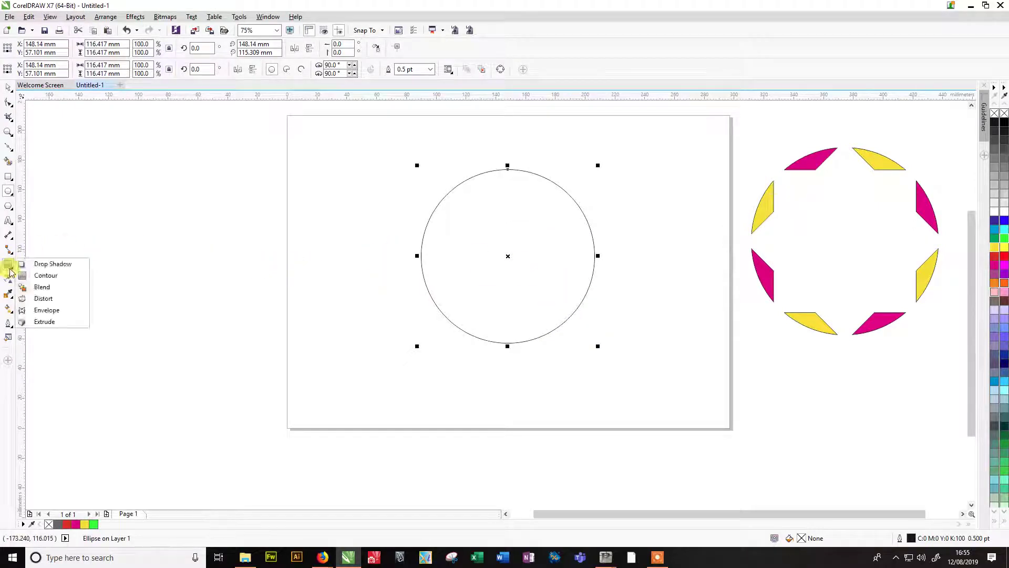
left_click(46, 275)
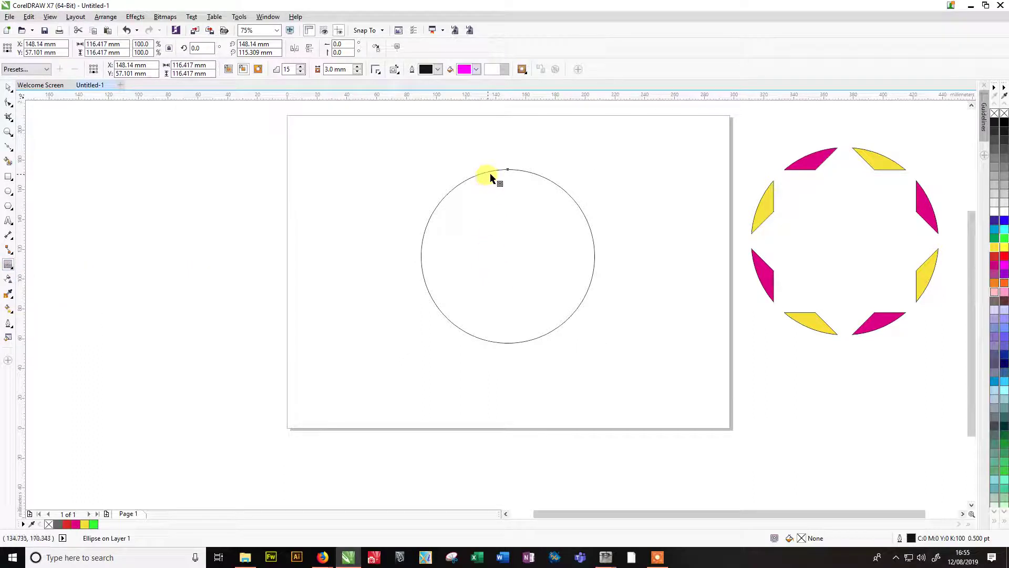
left_click_drag(475, 179, 475, 190)
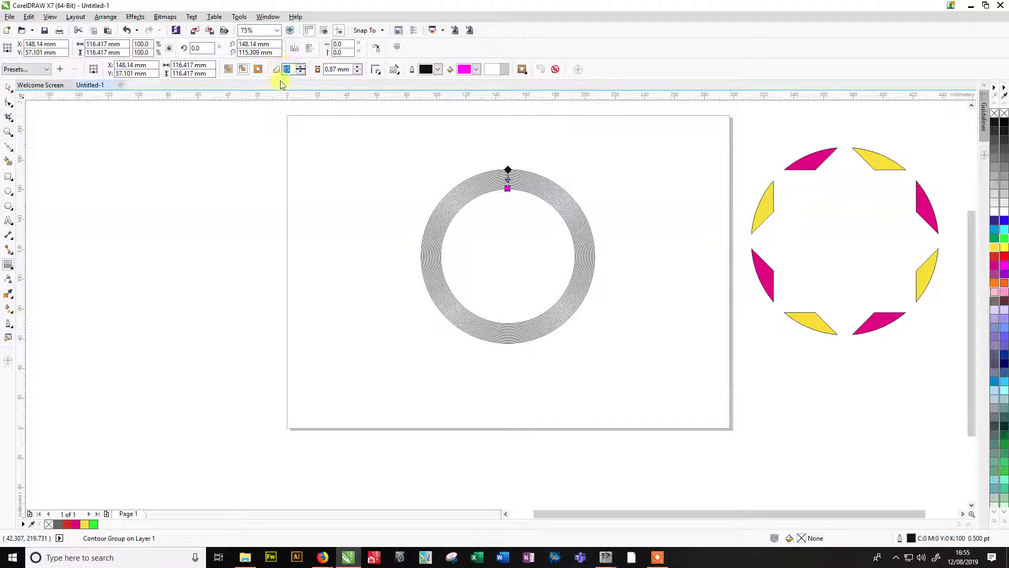
double_click(326, 68)
type("3")
key("Return")
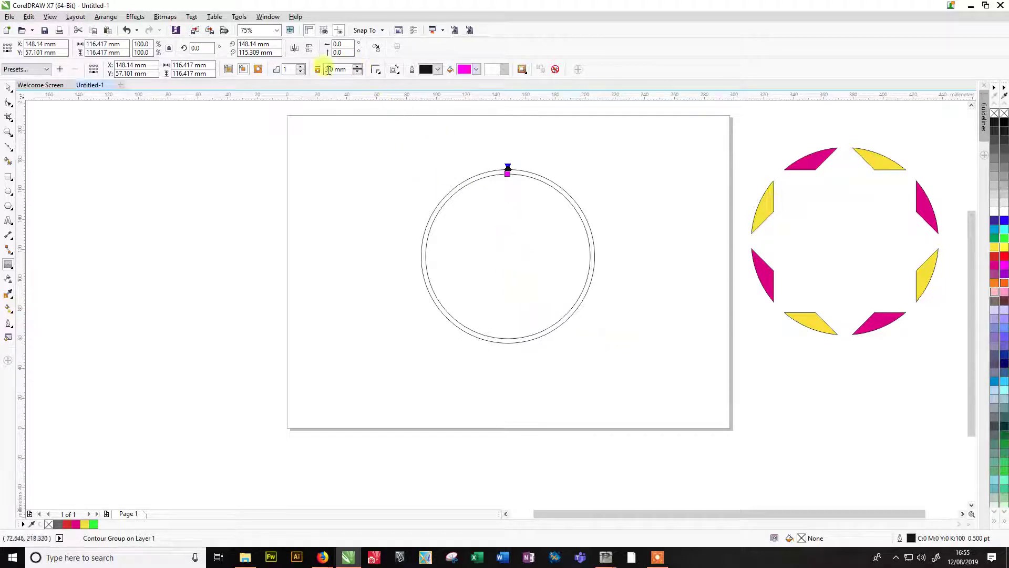
Increase the number of contour steps on the circle to 10
left_click(299, 68)
left_click(300, 68)
left_click(300, 68)
left_click(300, 67)
left_click(299, 67)
left_click(300, 67)
left_click(300, 68)
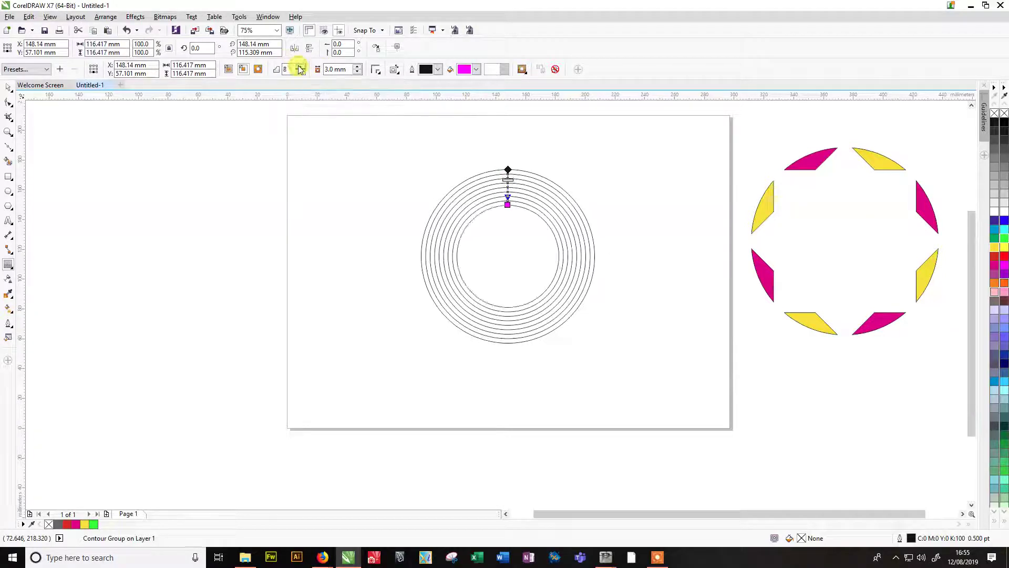
left_click(300, 67)
left_click(300, 67)
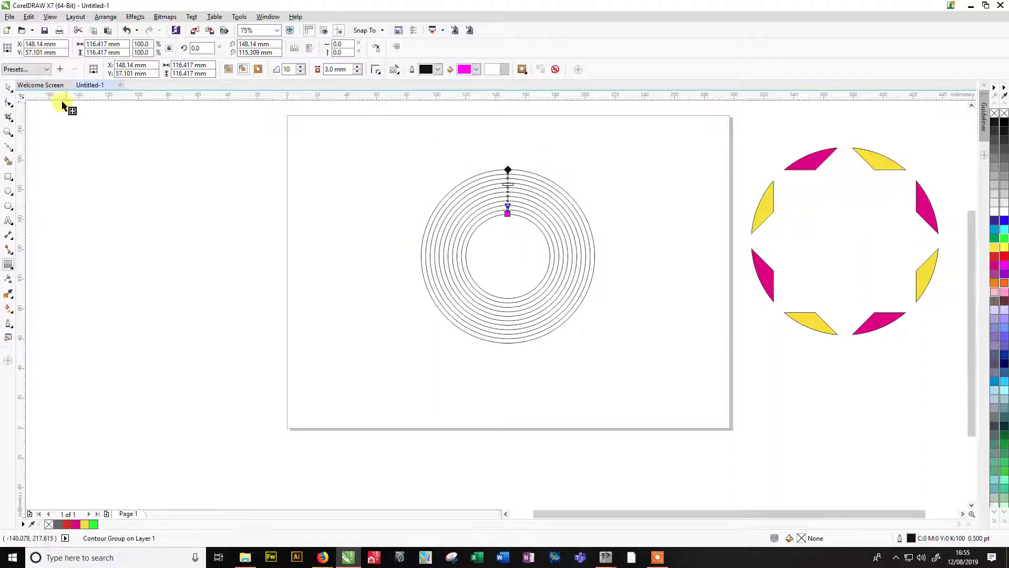
Try enlarging the contour group proportionally to about 121 mm across, and undo the resize
left_click(8, 90)
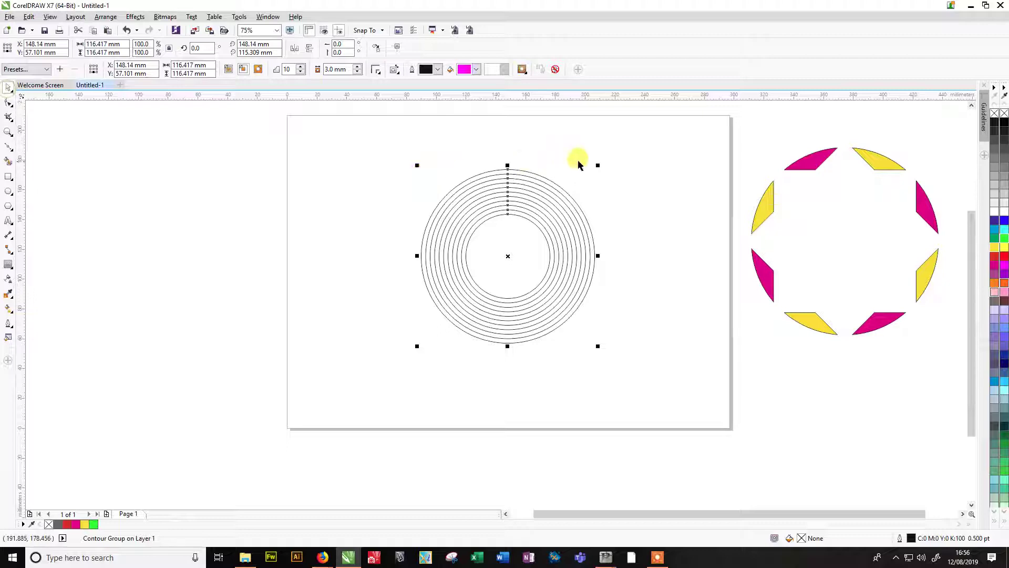
mouse_move(597, 164)
left_mouse_down()
mouse_move(615, 151)
mouse_move(603, 158)
left_mouse_up()
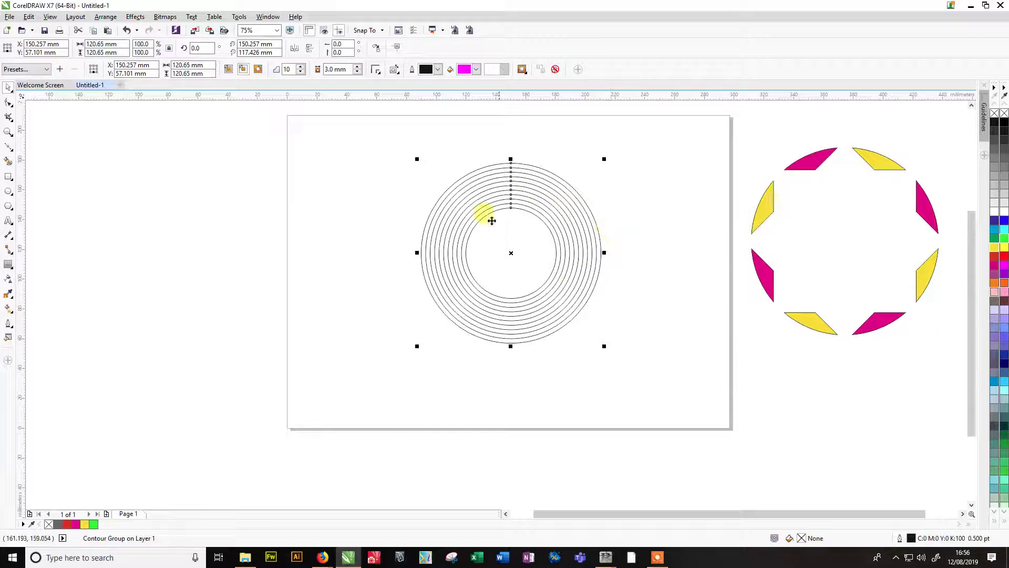
key("ctrl+z")
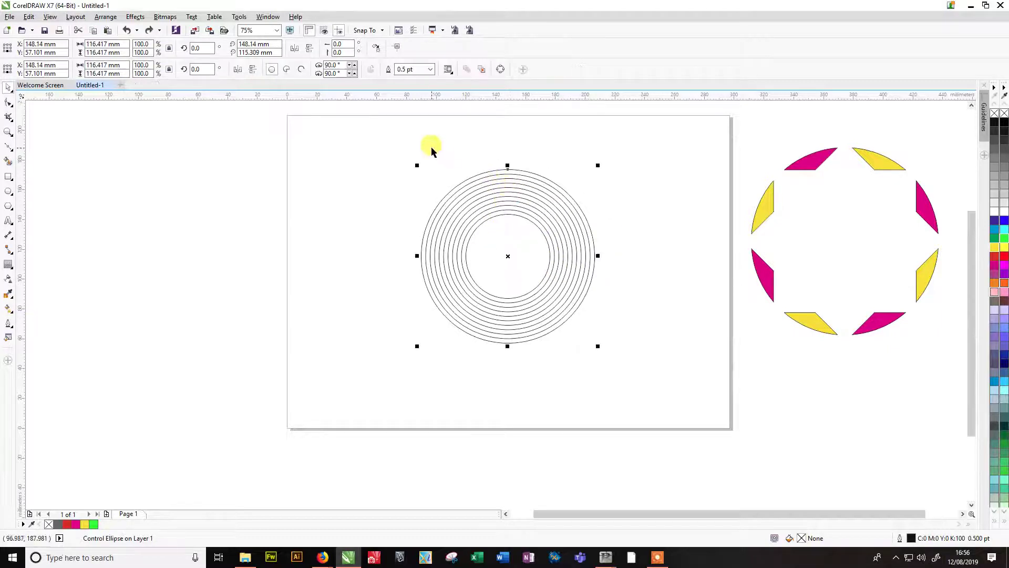
Select the whole contour group and break it apart
left_click(436, 150)
left_click(498, 173)
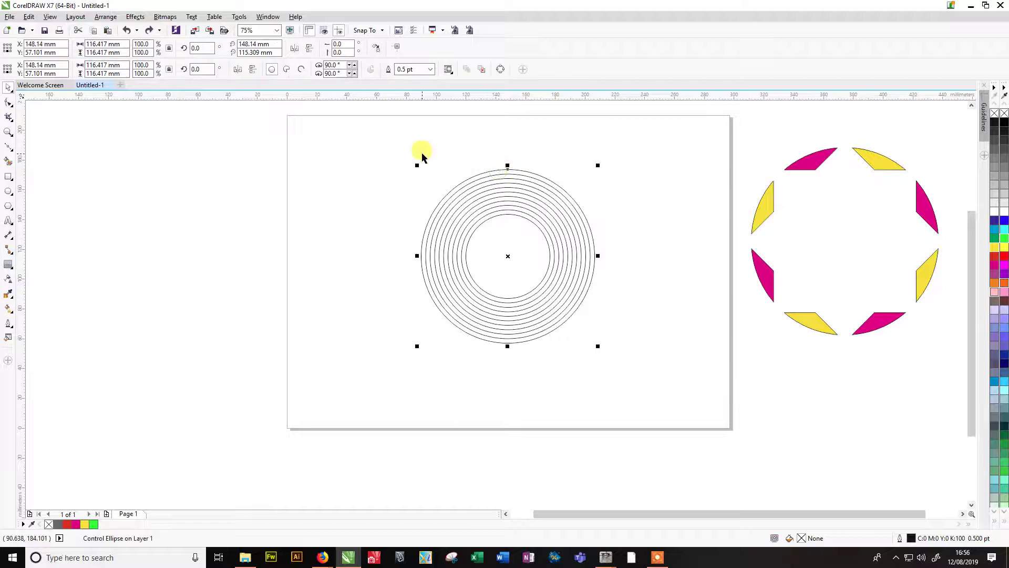
left_click_drag(410, 150, 607, 318)
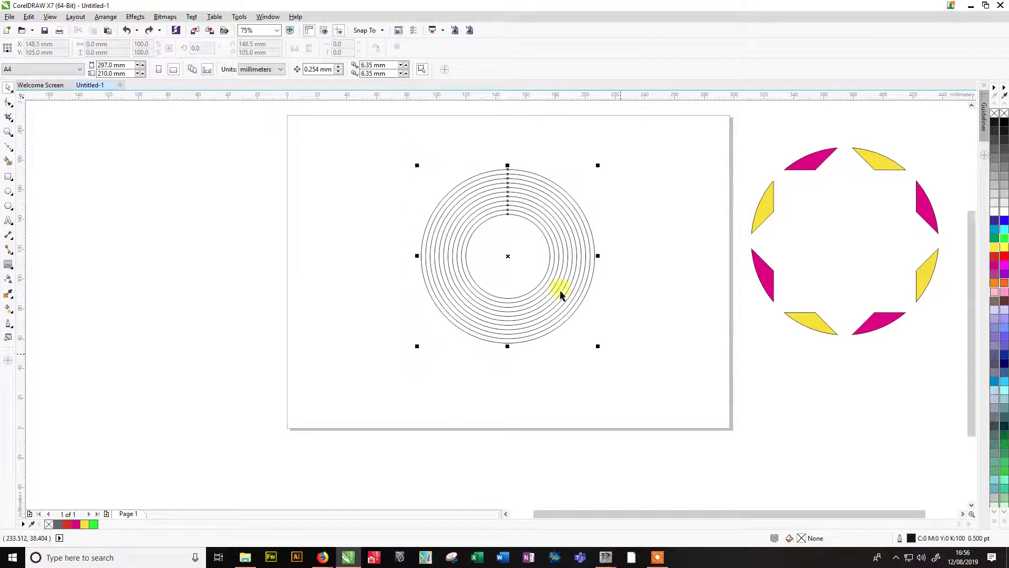
left_click(103, 18)
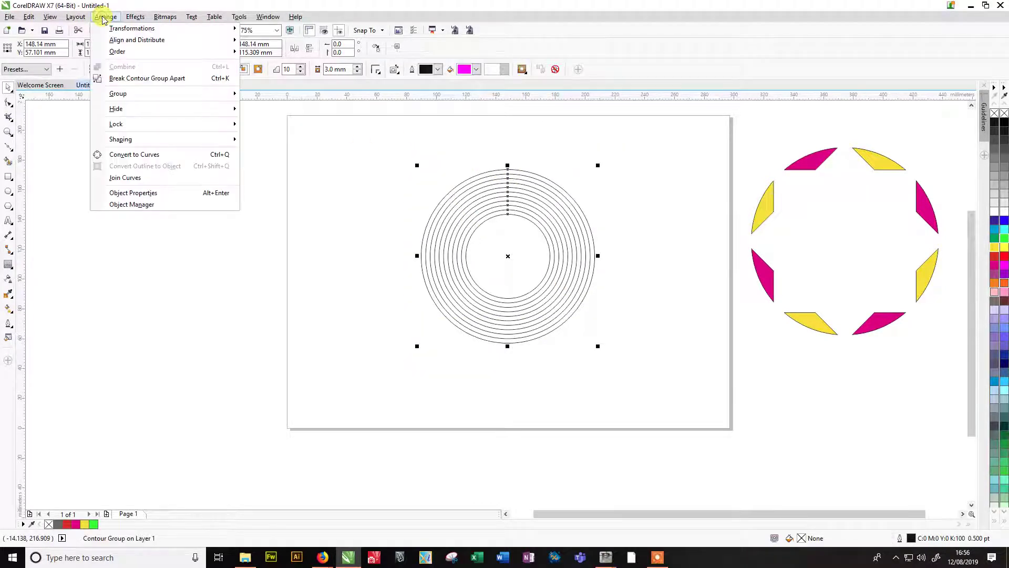
left_click(174, 79)
Ungroup the ten separated contour circles into individual objects
left_click(493, 183)
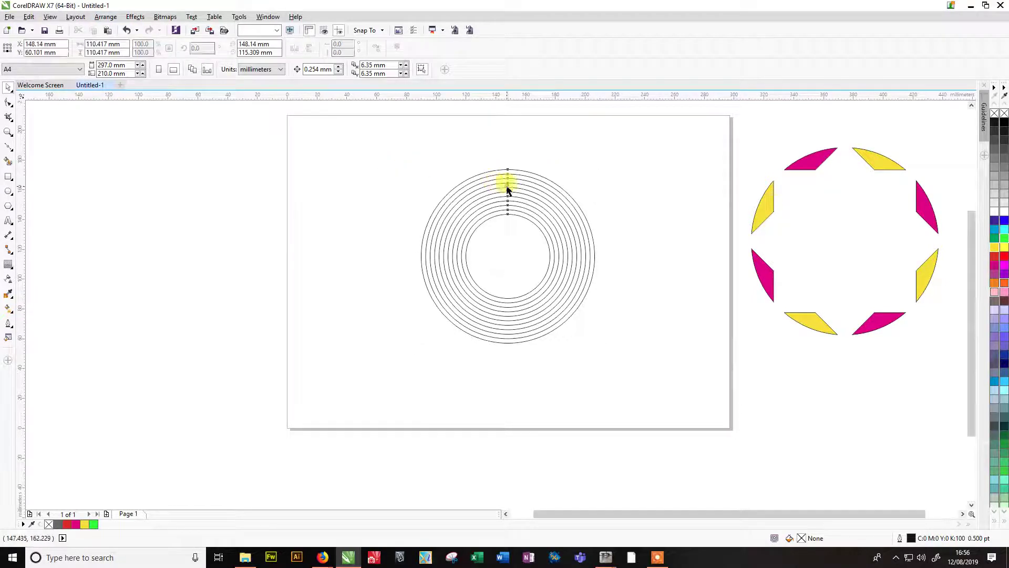
left_click(504, 187)
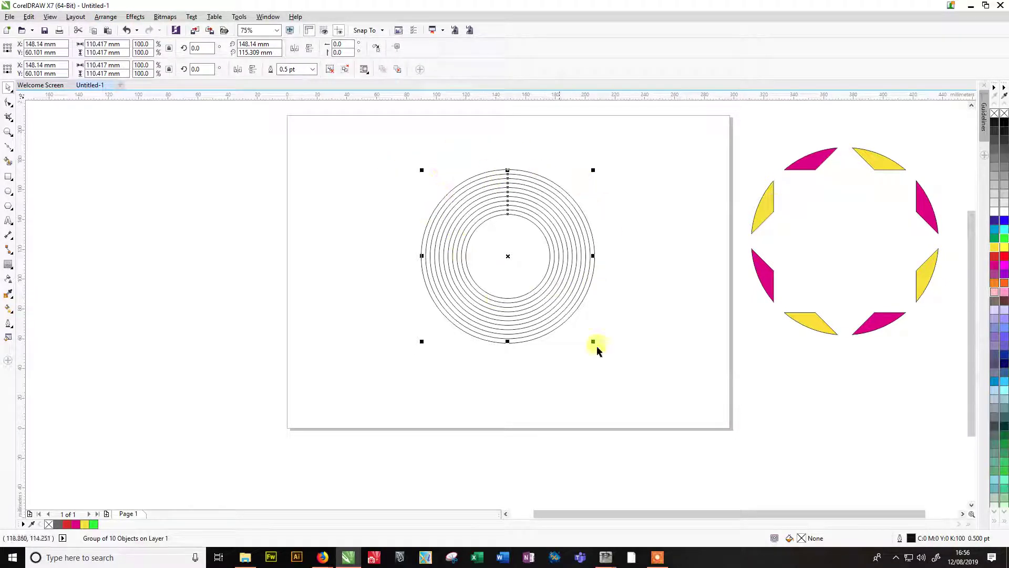
left_click(345, 70)
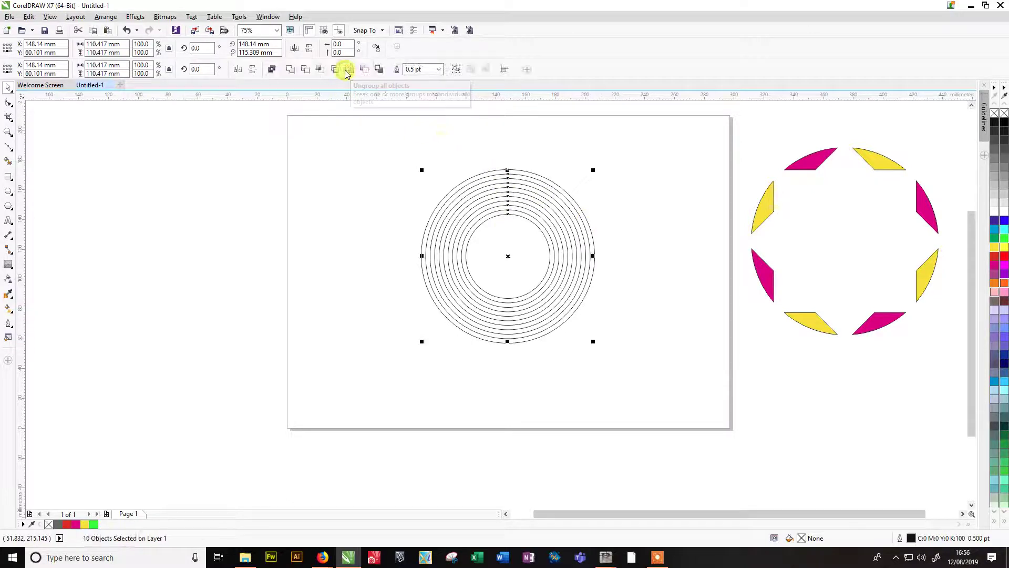
left_click(572, 164)
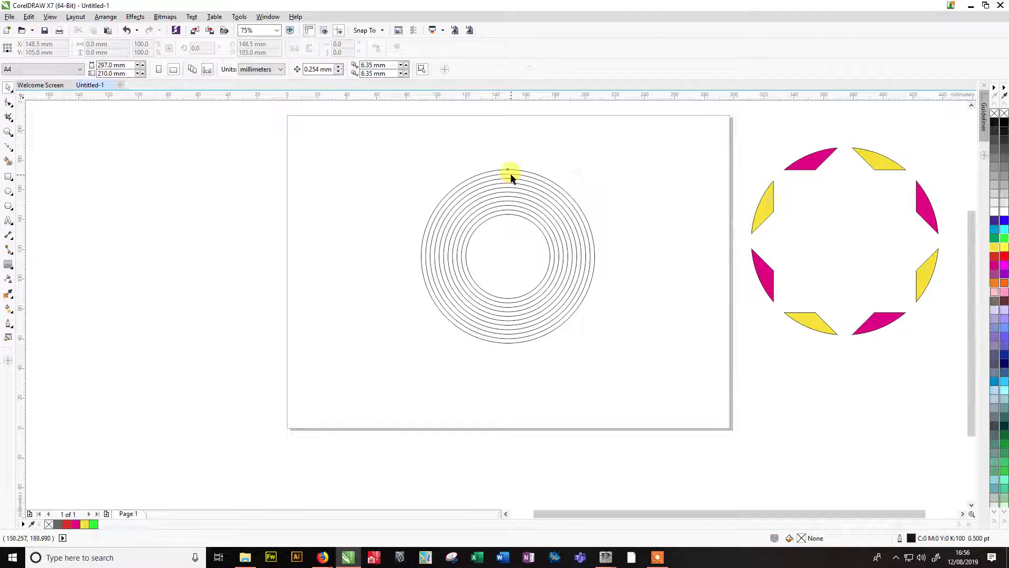
Fill the two outermost circles with cyan and combine them into a single ring
left_click(510, 172)
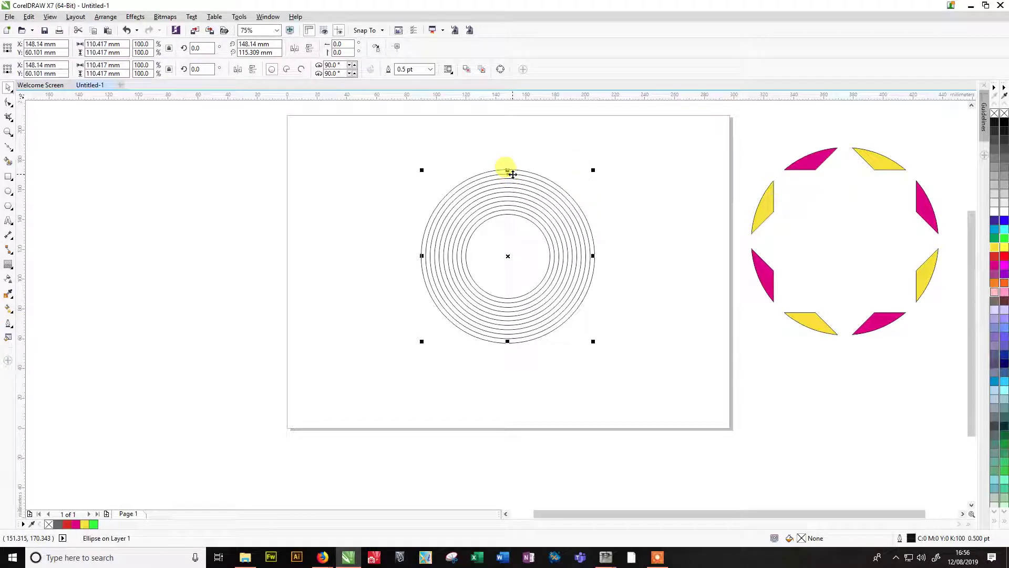
scroll(512, 174, "up", 2)
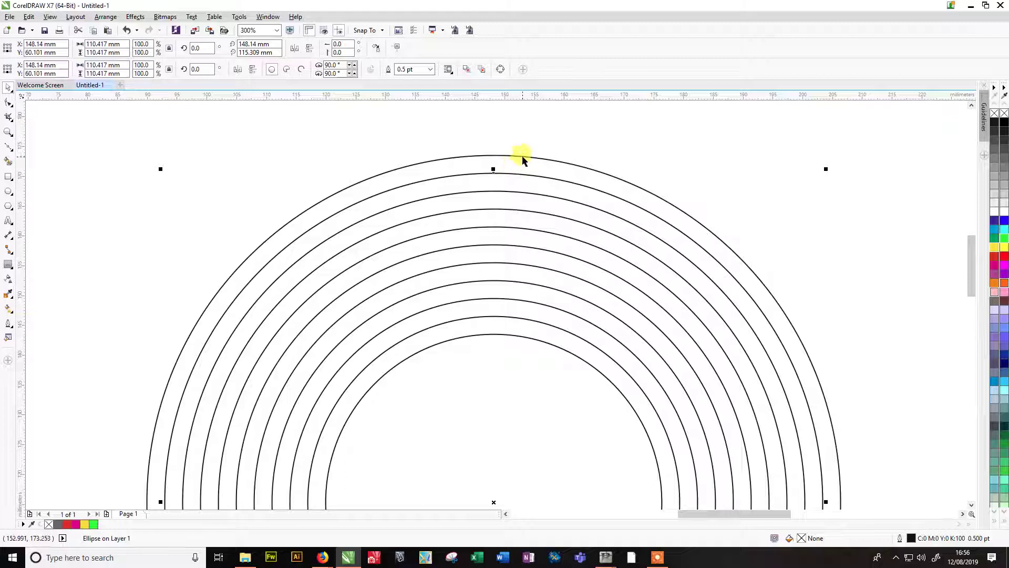
left_click(524, 158, "shift")
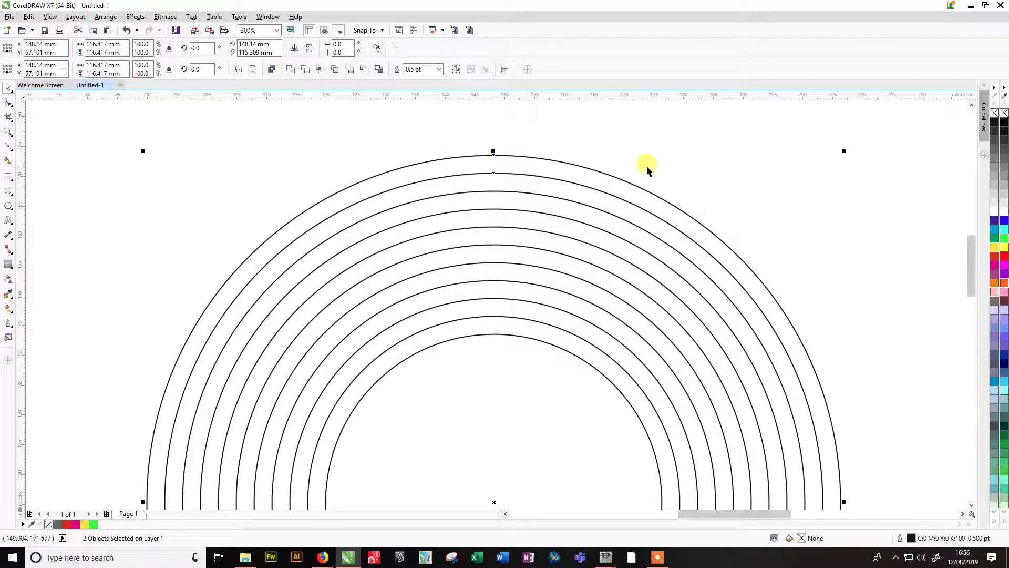
left_click(997, 233)
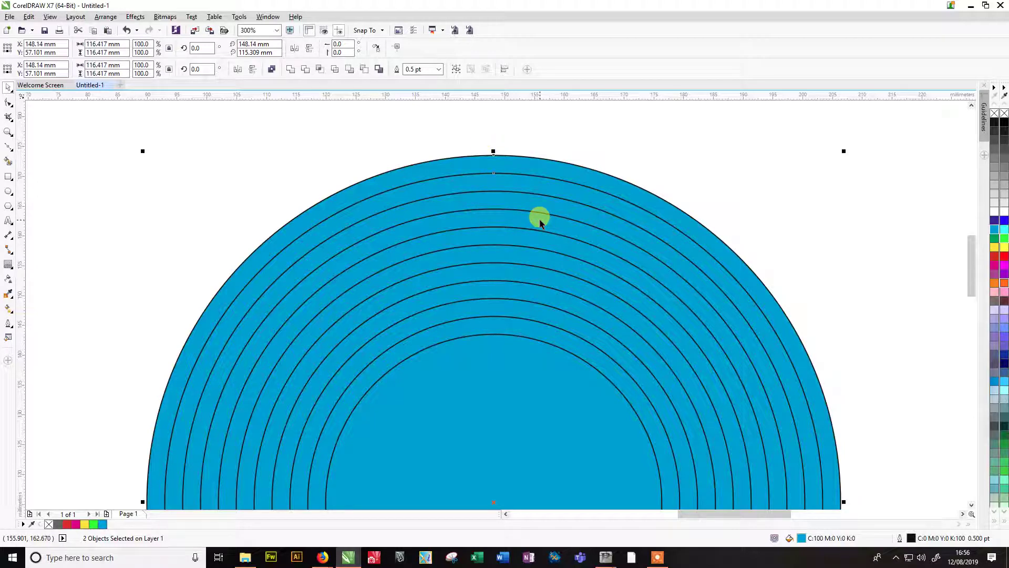
key("ctrl+l")
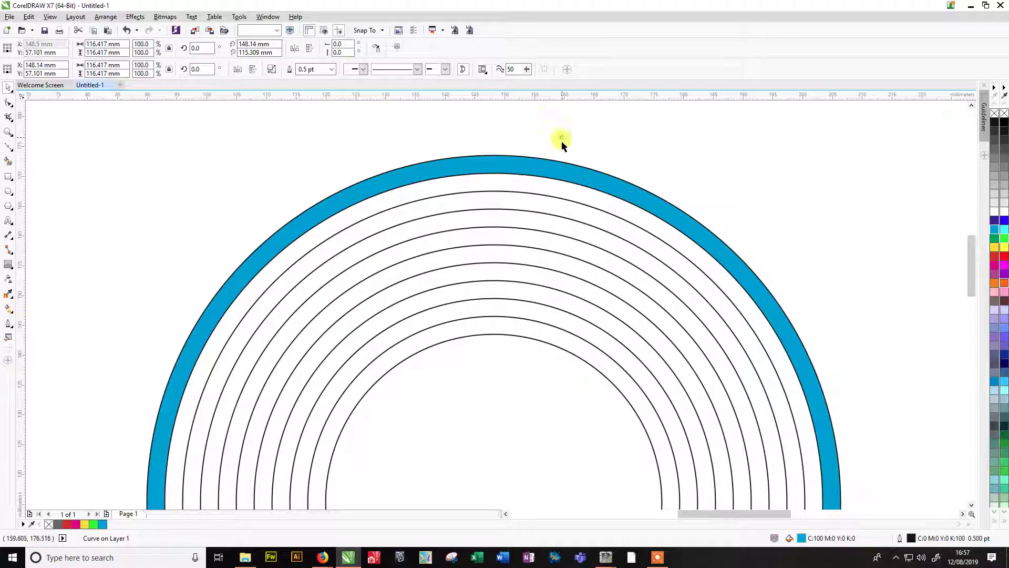
Try moving the combined outer ring off centre over the other circles, and undo the move
left_click(548, 158)
left_click_drag(540, 154, 525, 222)
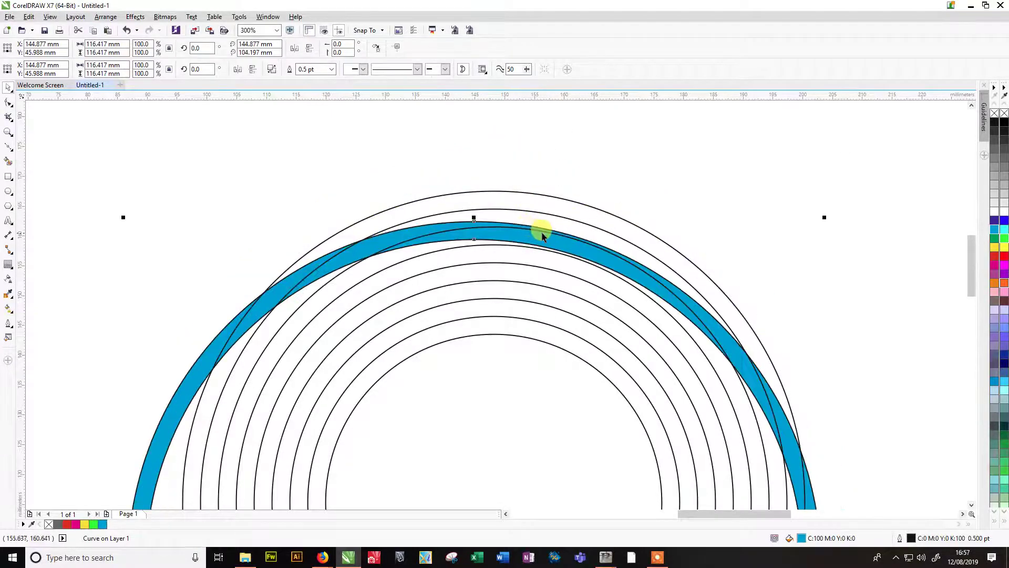
scroll(541, 232, "down", 3)
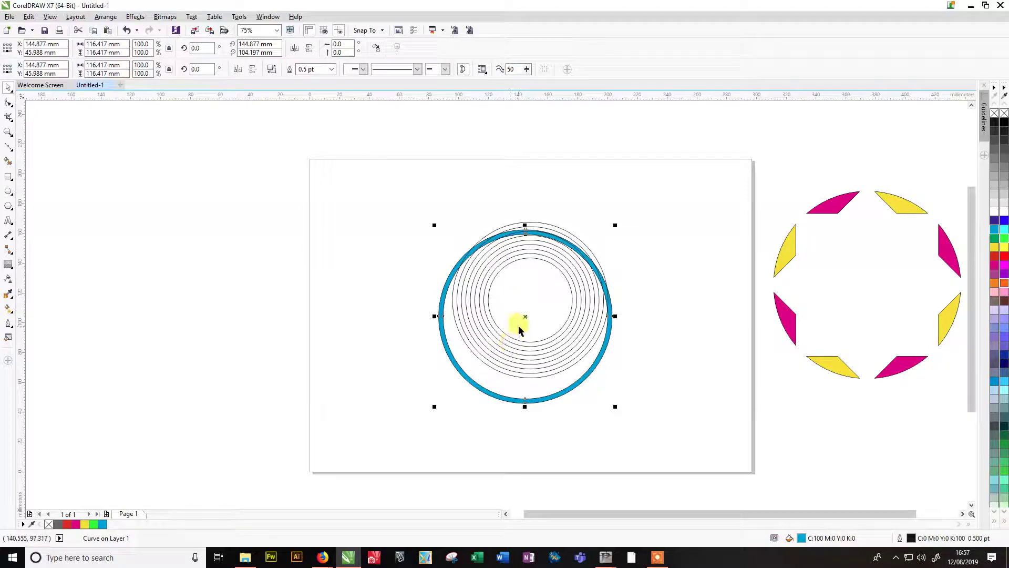
left_click_drag(518, 330, 523, 311)
left_click(667, 209)
Combine the fourth and fifth circles inward from the cyan ring into a second ring and fill it with cyan
scroll(521, 245, "up", 4)
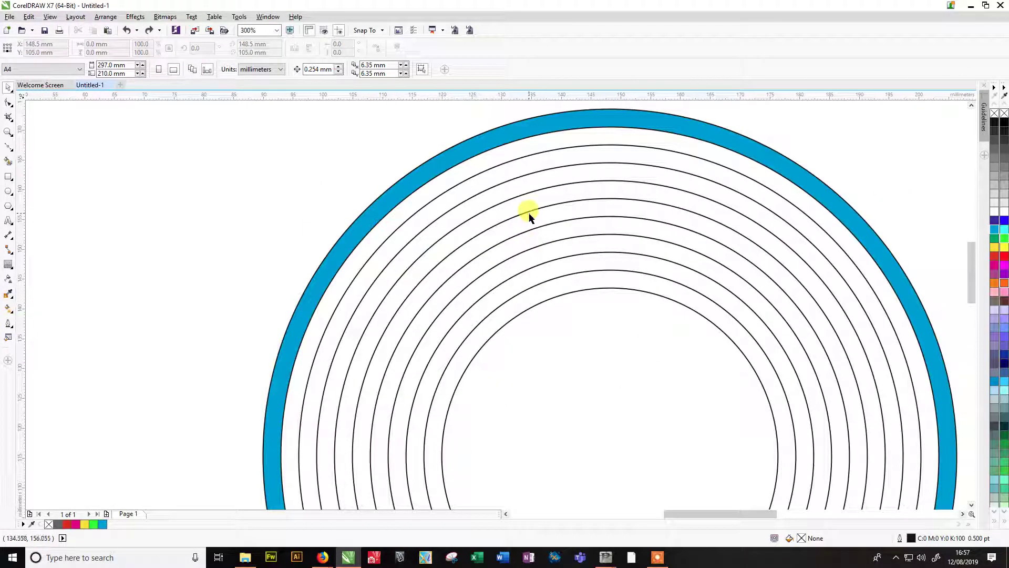
left_click(526, 215)
left_click(535, 229, "shift")
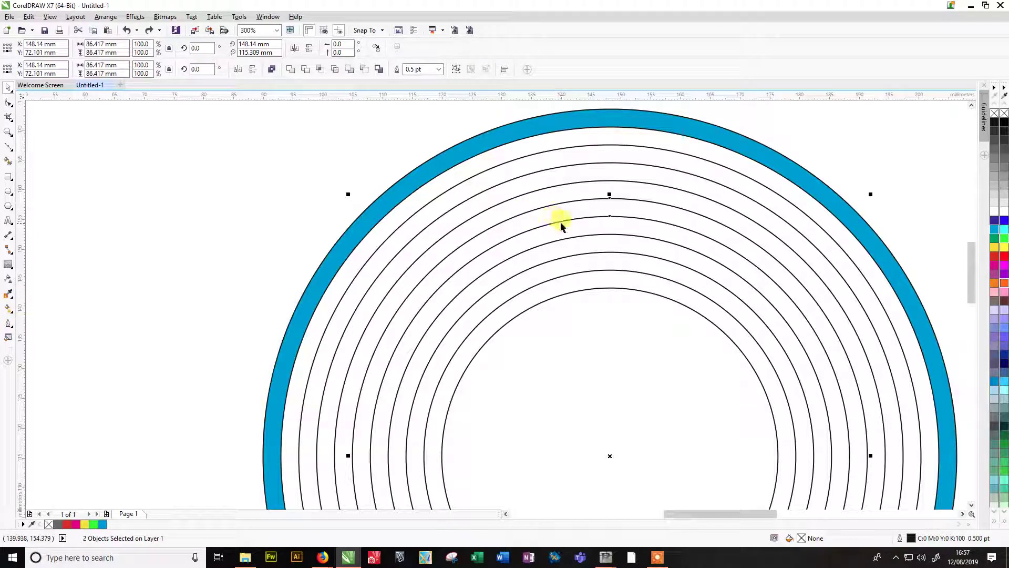
key("ctrl+l")
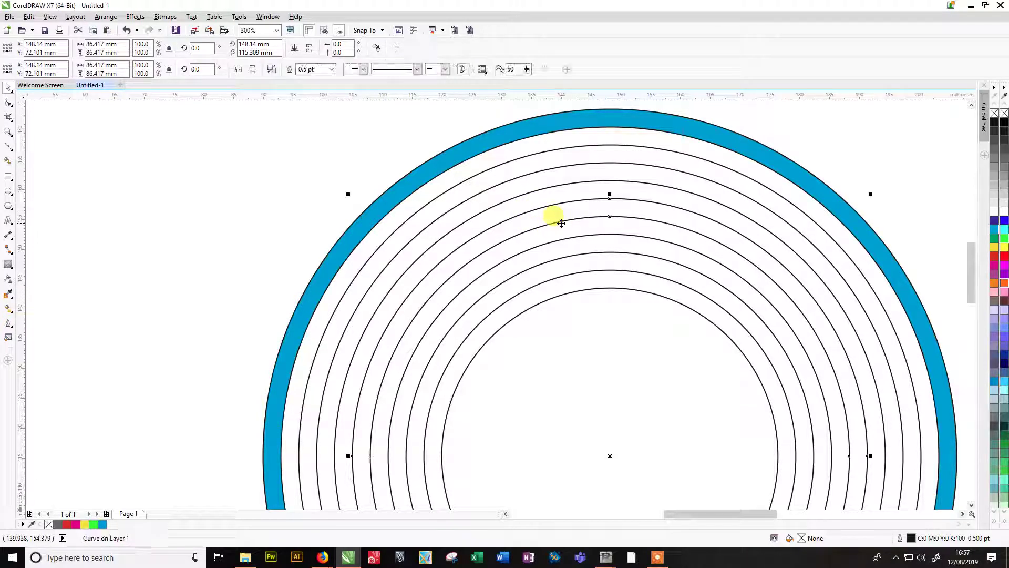
left_click(992, 230)
left_click(891, 171)
Delete the four circles inside the inner cyan ring and the three circles between the two rings
scroll(852, 163, "down", 1)
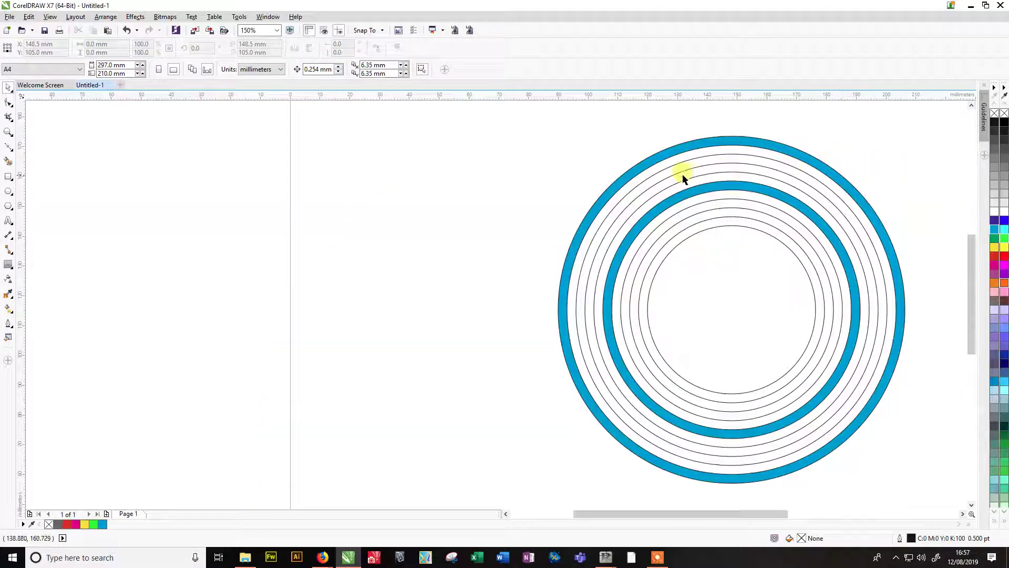
left_click_drag(522, 165, 889, 428)
key("Delete")
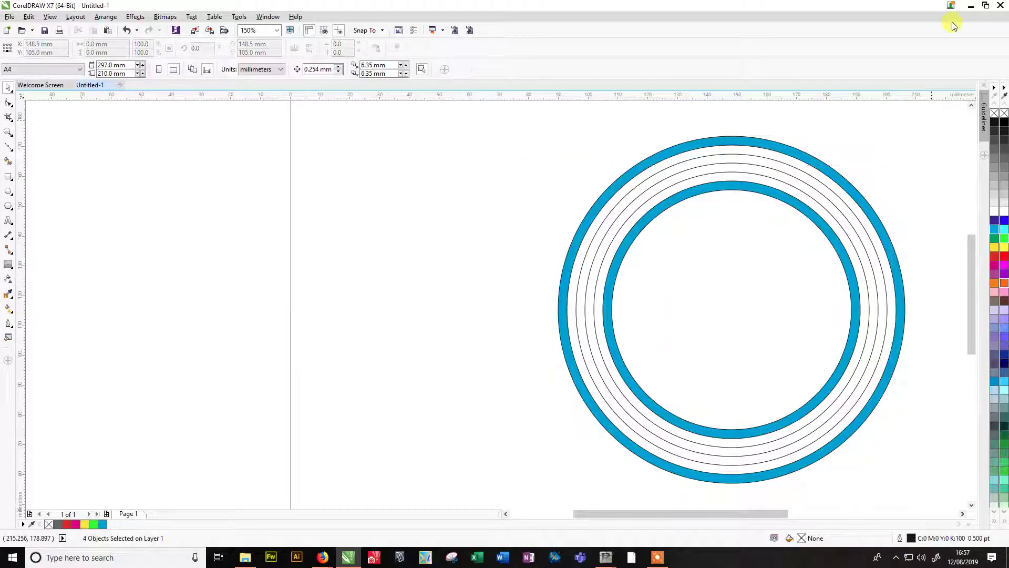
left_click(703, 157)
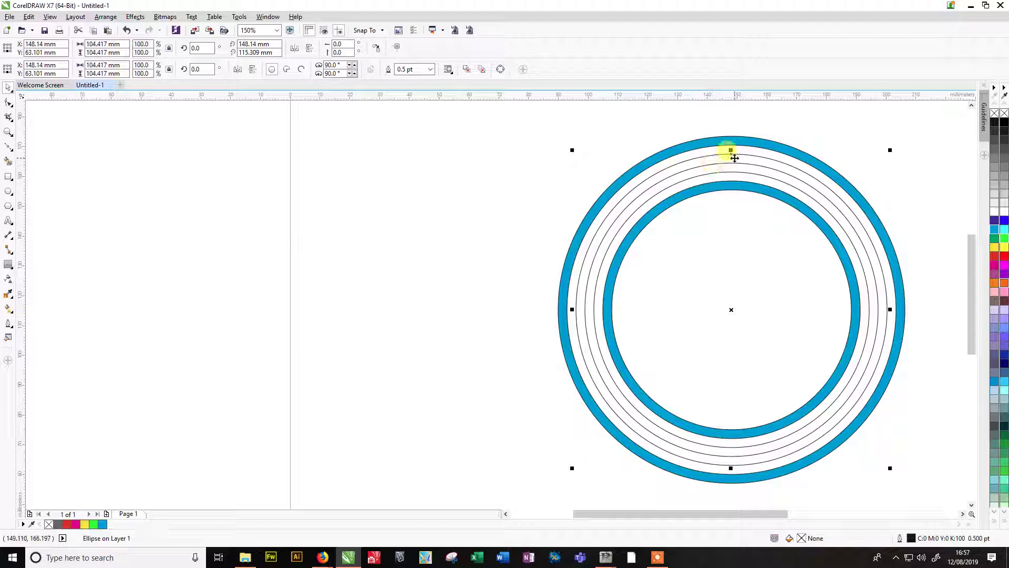
left_click(749, 174, "shift")
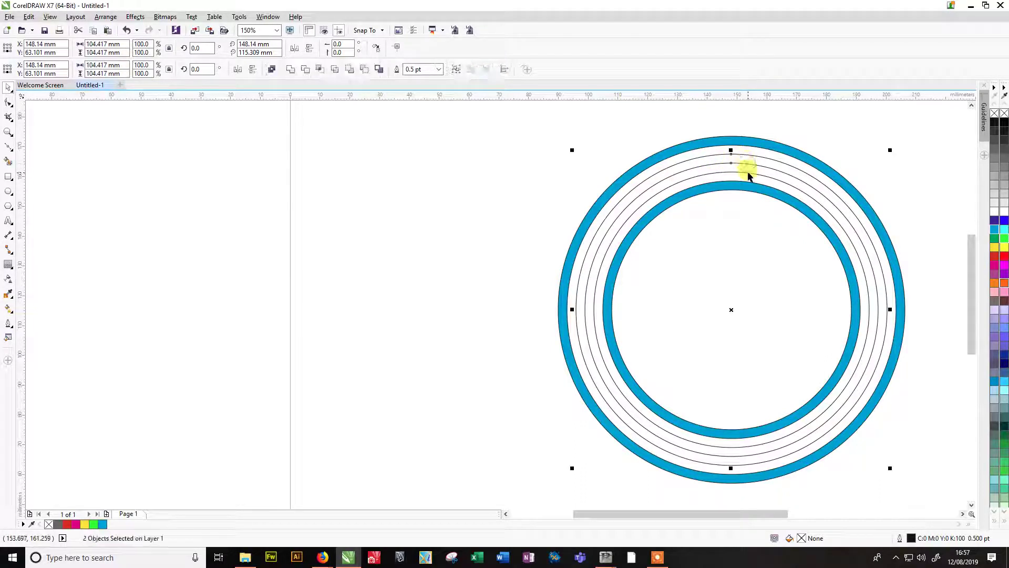
key("Delete")
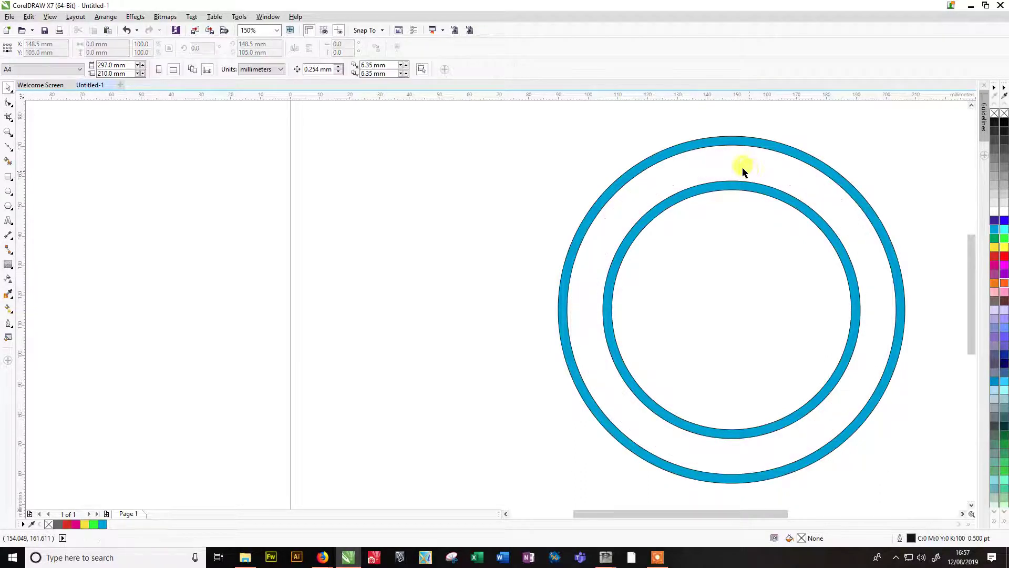
Select the outer and inner cyan rings and combine them into one curve object
left_click_drag(539, 123, 927, 504)
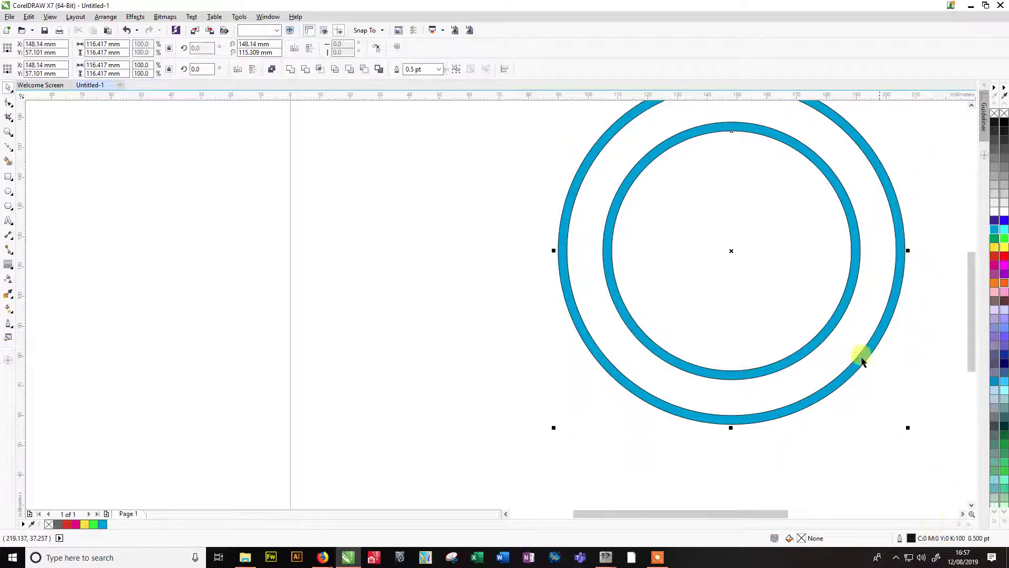
left_click_drag(786, 263, 525, 333)
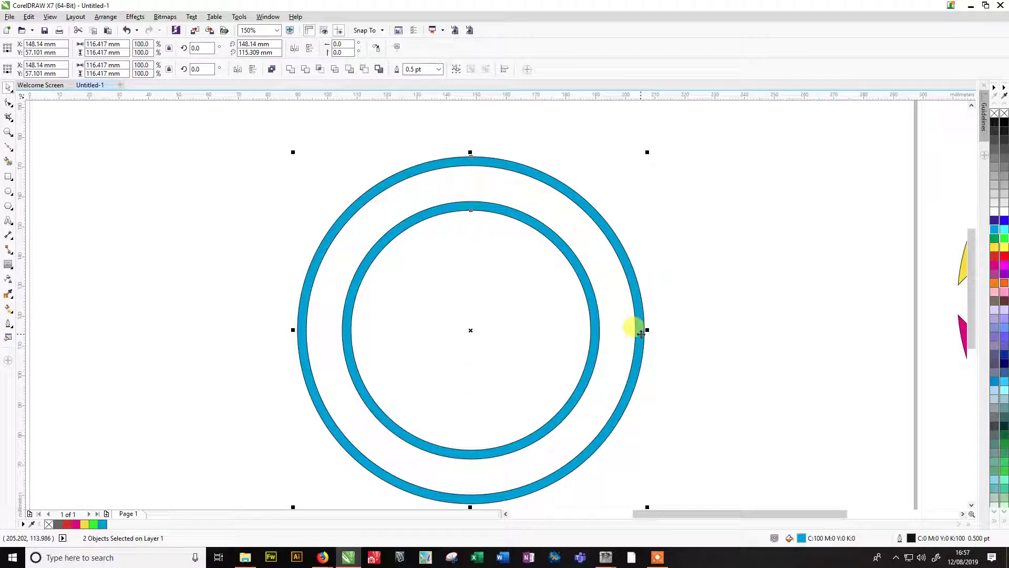
key("ctrl+l")
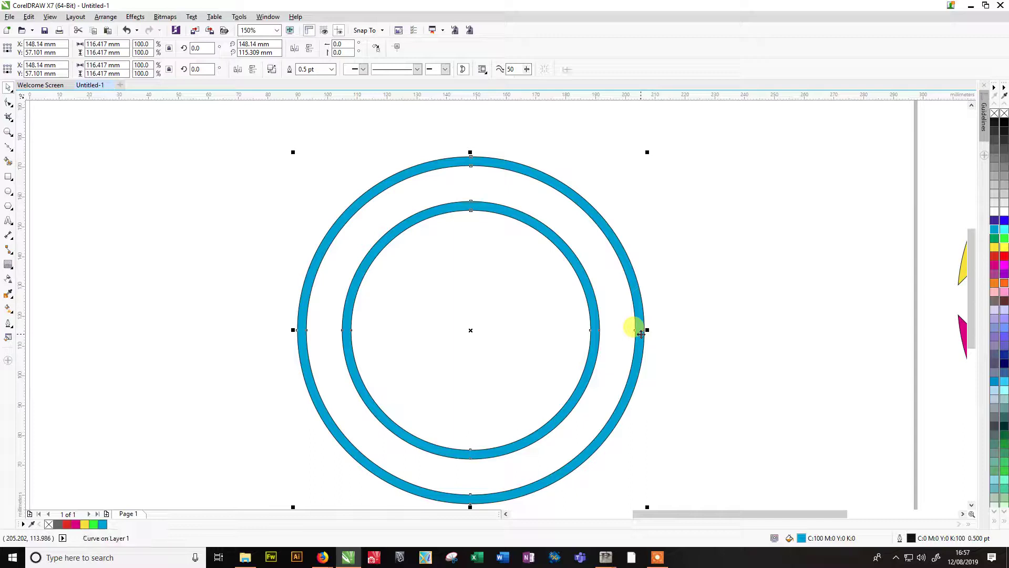
Try dark grey and orange fills on the combined rings, and settle on a magenta fill
left_click(537, 146)
left_click(522, 168)
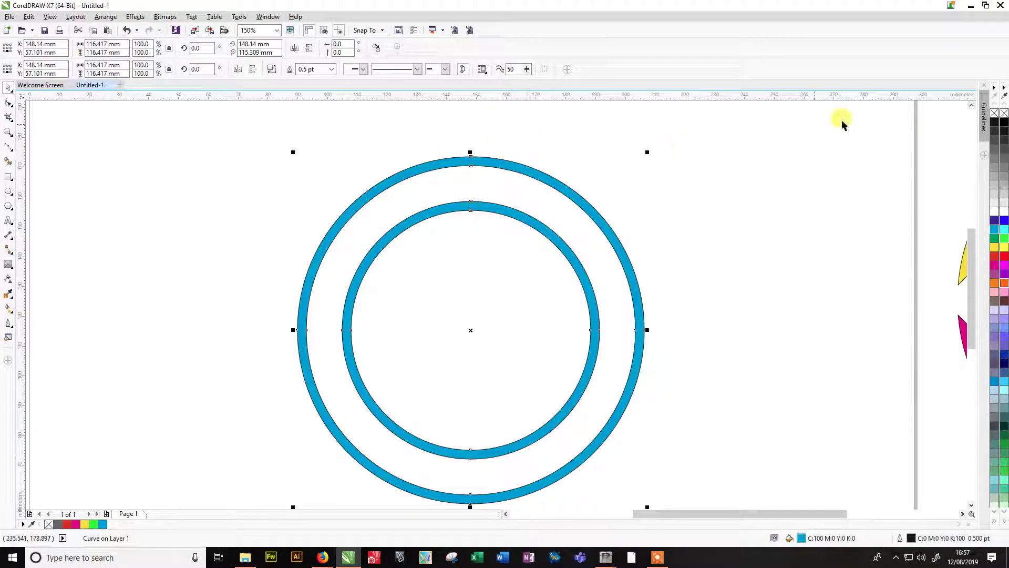
left_click(996, 143)
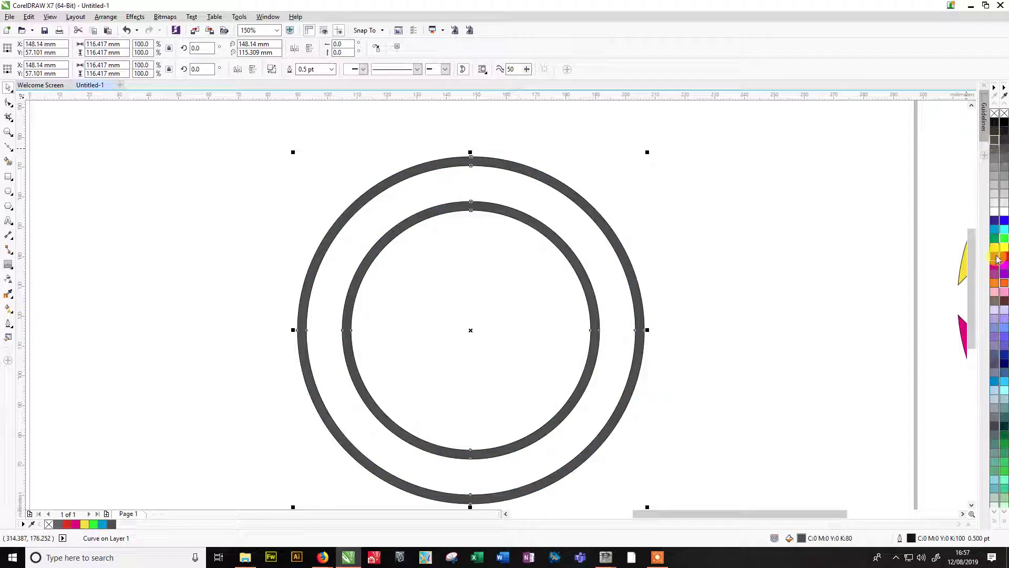
left_click(997, 257)
left_click(998, 278)
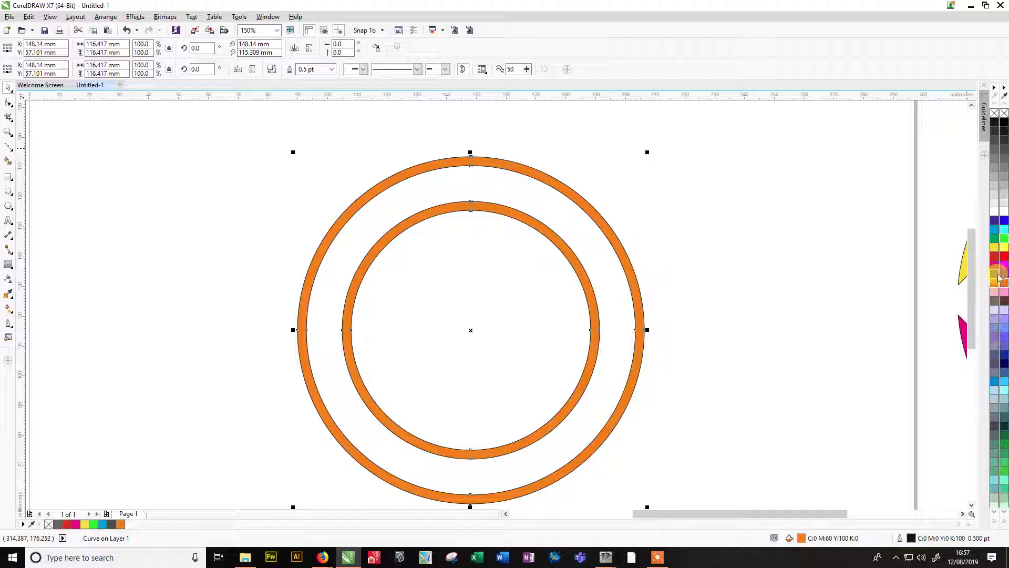
left_click(995, 273)
left_click(1003, 264)
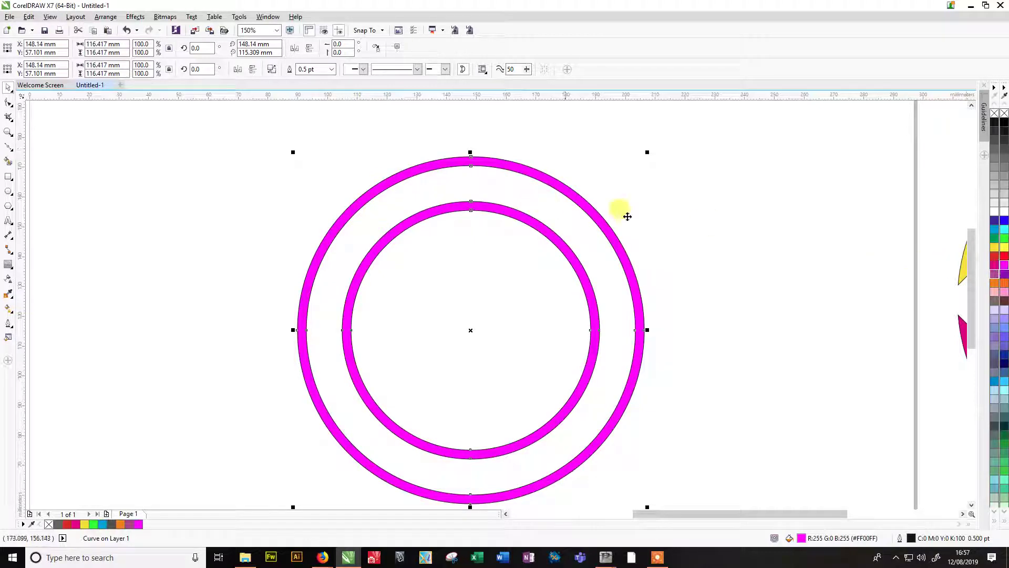
left_click(678, 216)
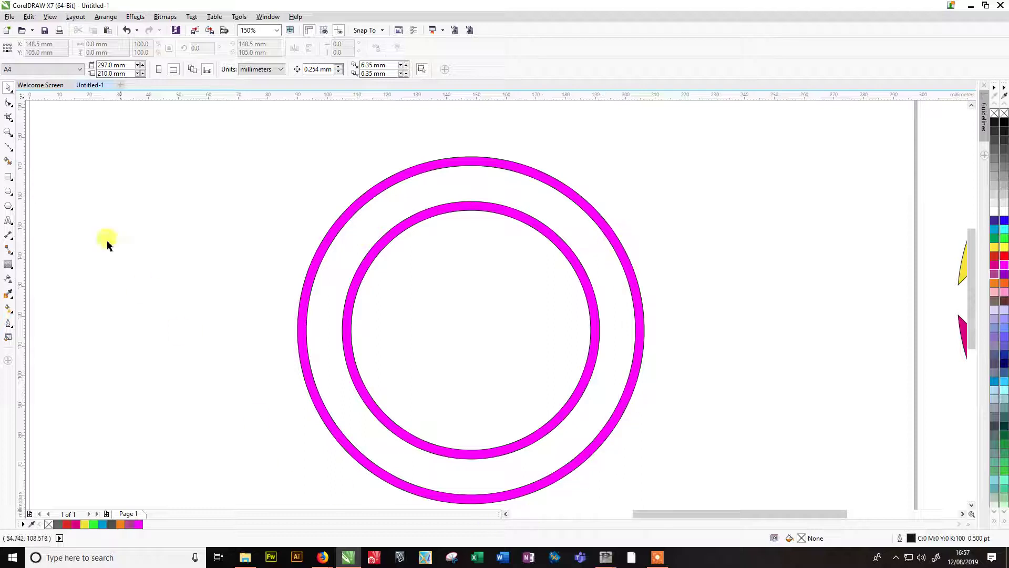
Draw a paragraph text frame about 25 by 26 mm beside the rings, fill it with random letters, and delete it
left_click(8, 222)
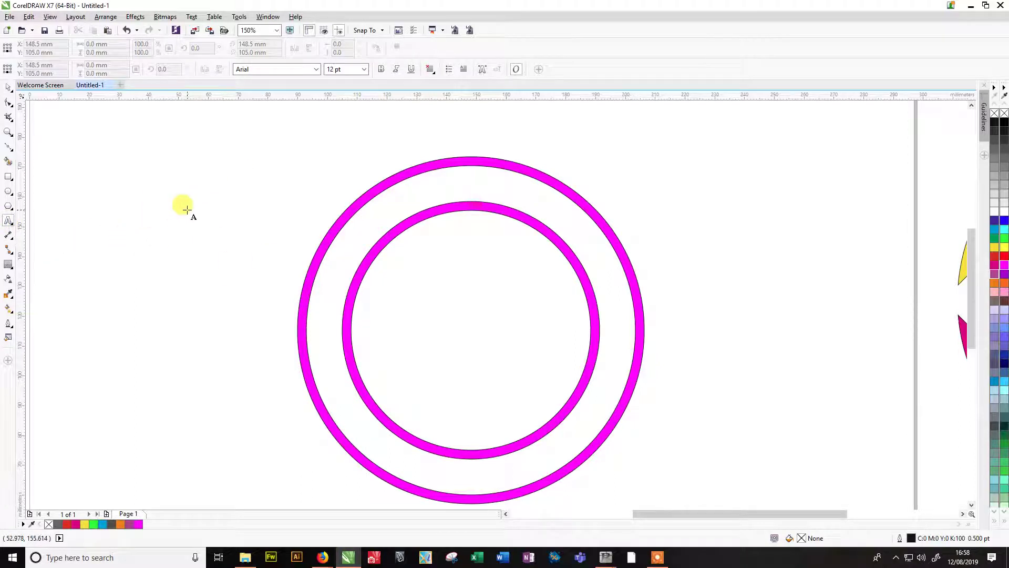
left_click_drag(153, 261, 234, 337)
type("AJKRKFJHBEKF")
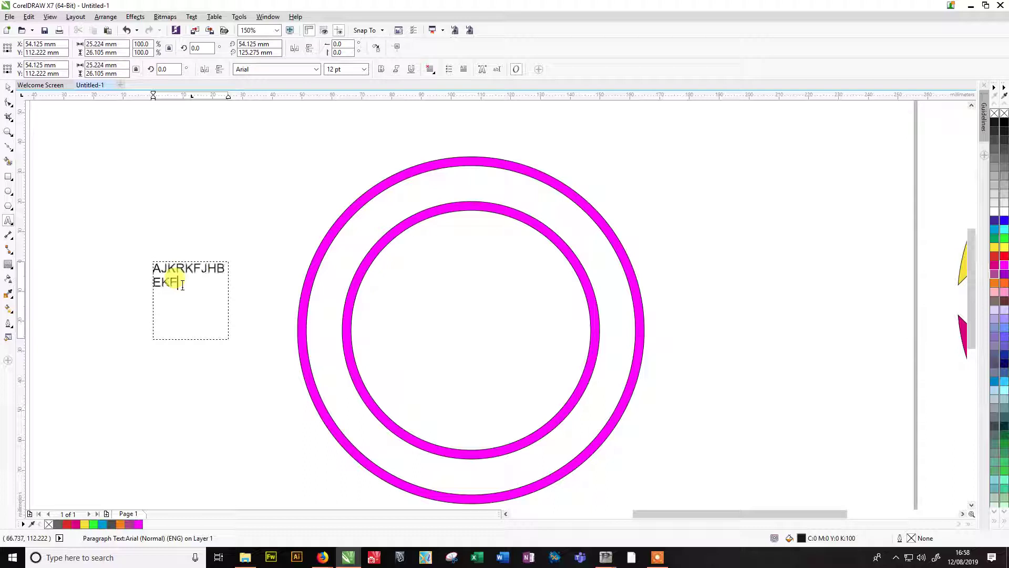
type("JHBSEFKLJSFBHFJHB")
key("Escape")
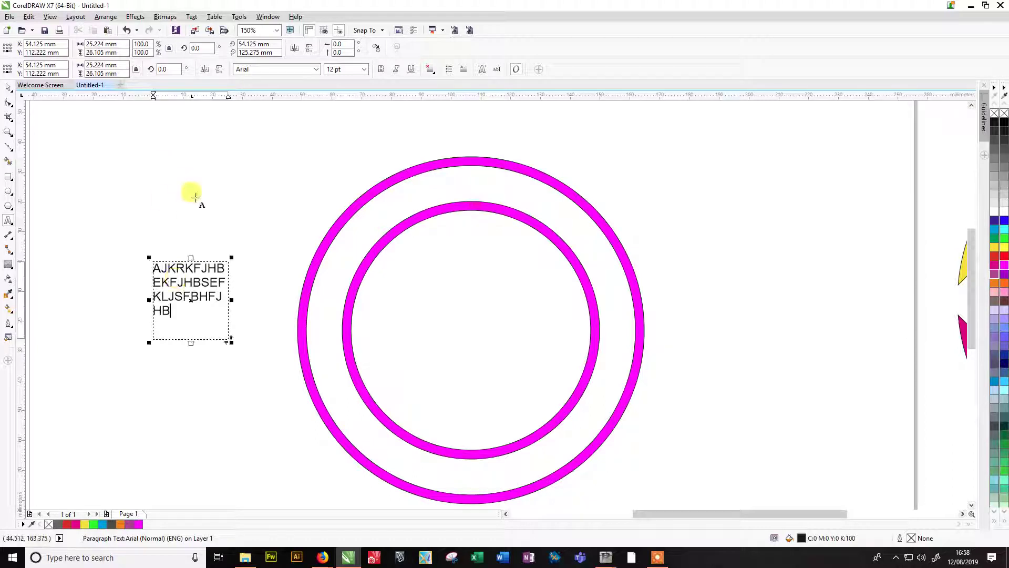
left_click(9, 88)
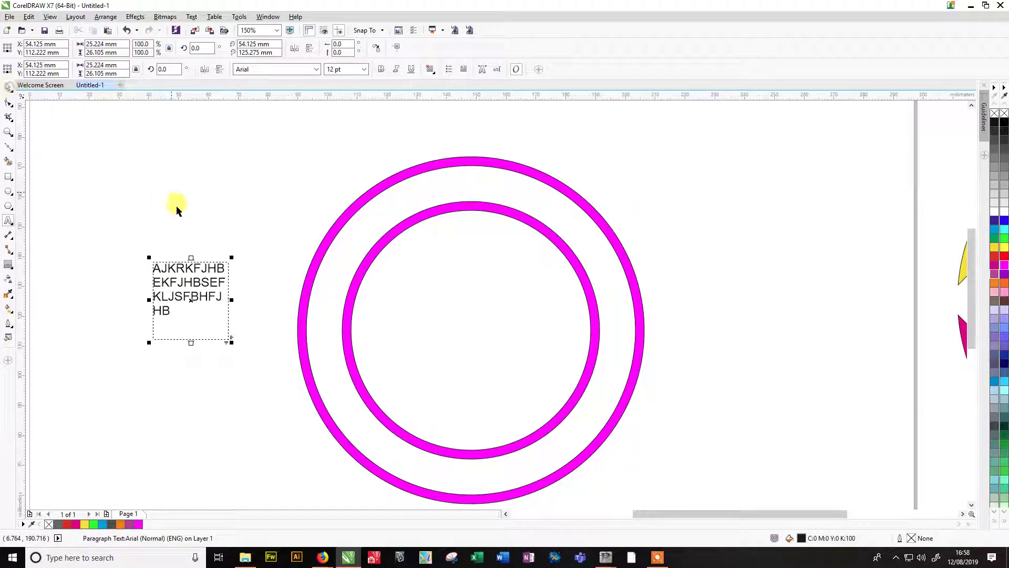
left_click_drag(114, 237, 249, 365)
left_click_drag(249, 367, 250, 367)
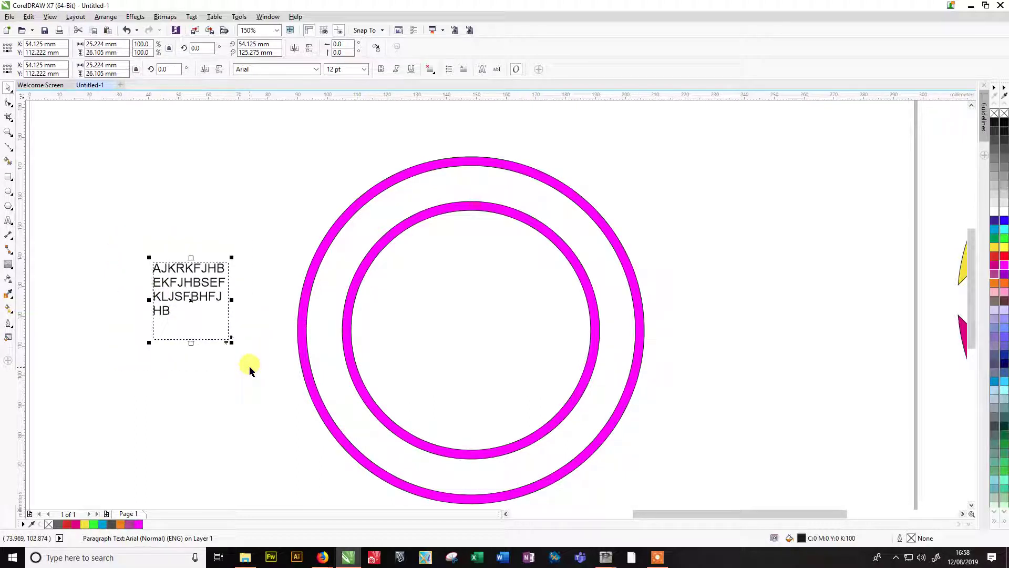
key("Delete")
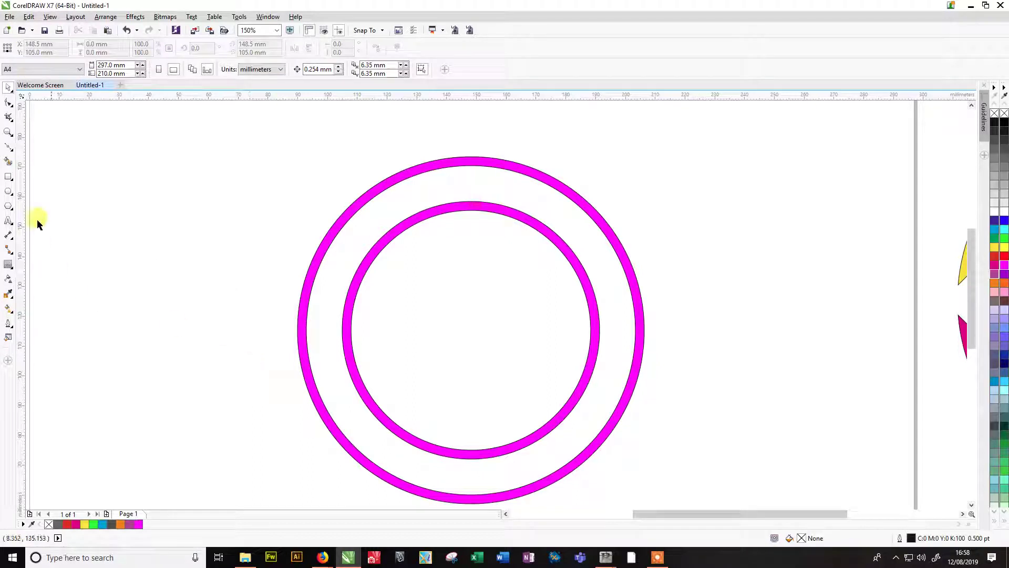
Add the artistic text "ONE SHIRT AWAY COURSE" in capitals, starting beside the outer ring
left_click(8, 222)
left_click(218, 226)
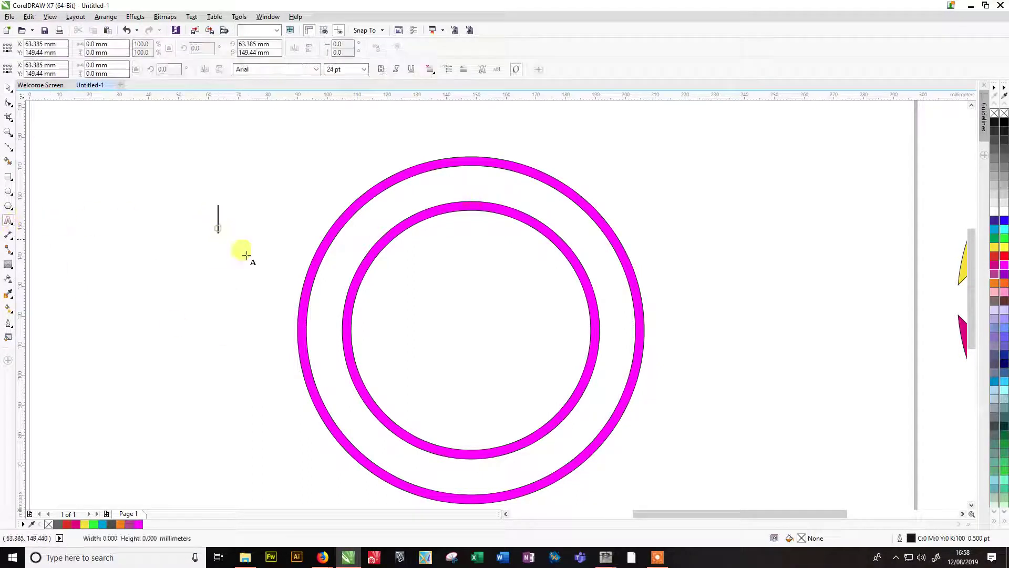
type("one")
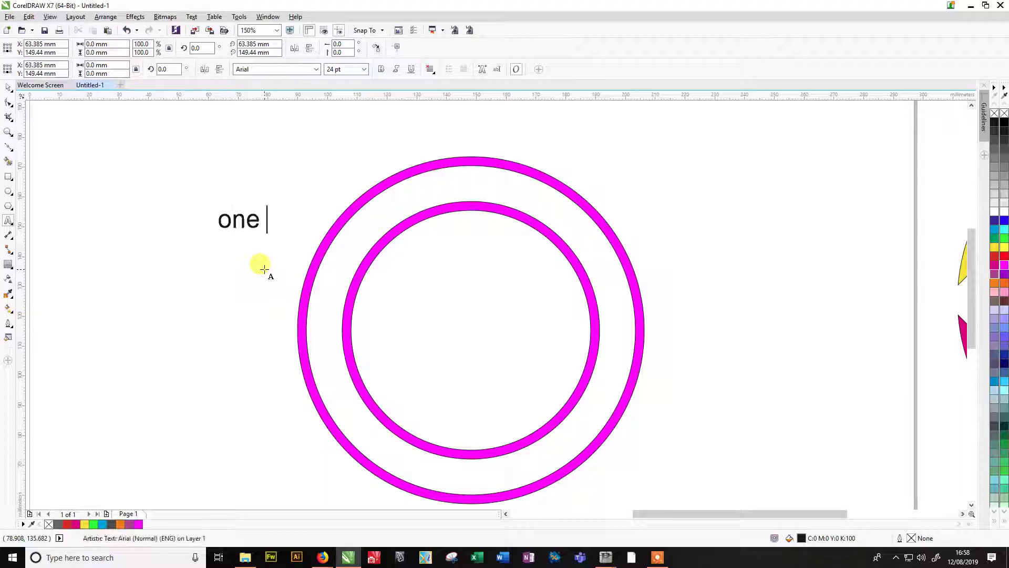
key("BackSpace")
key("BackSpace")
key("BackSpace")
type("ONE SHIRT AWAY COURSE")
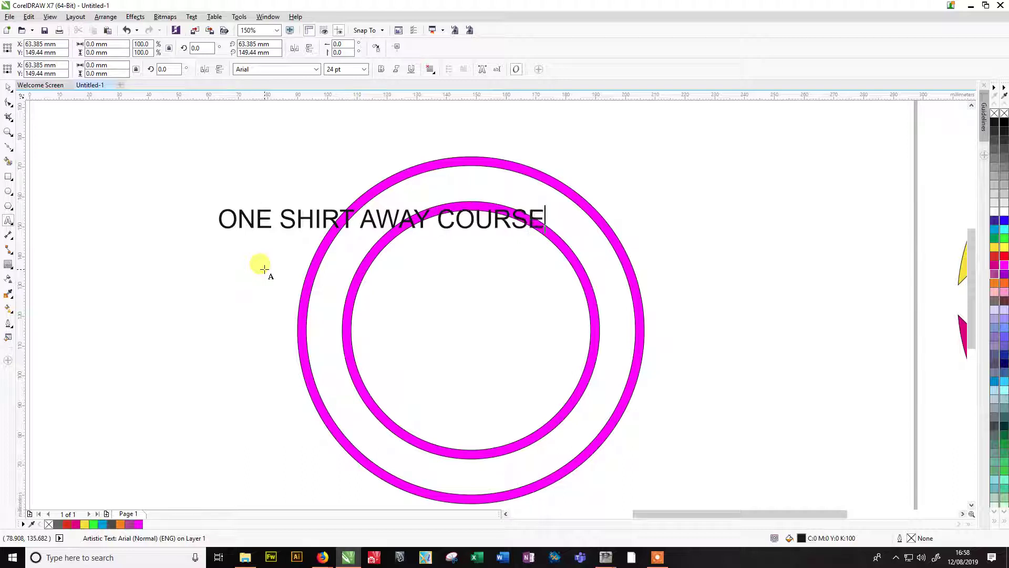
key("ctrl+space")
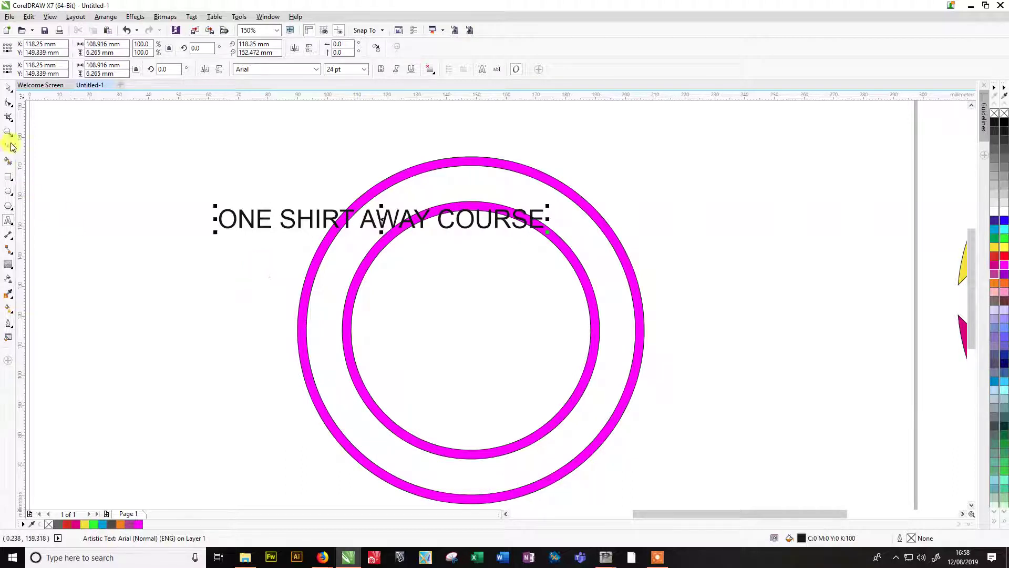
Move the "ONE SHIRT AWAY COURSE" text up over the upper part of the rings
left_click(12, 94)
left_click(50, 99)
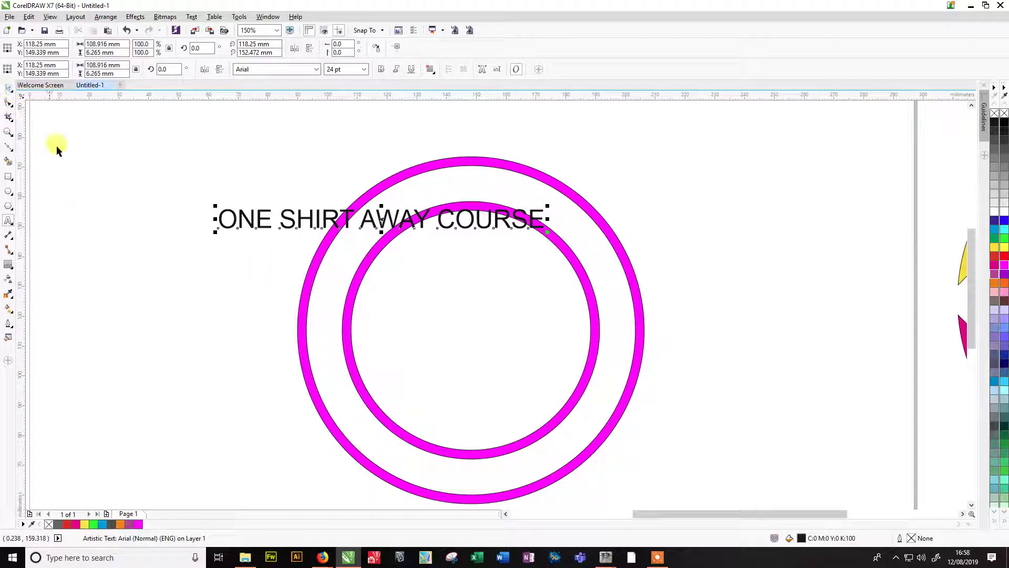
left_click(235, 219)
left_click_drag(239, 219, 342, 189)
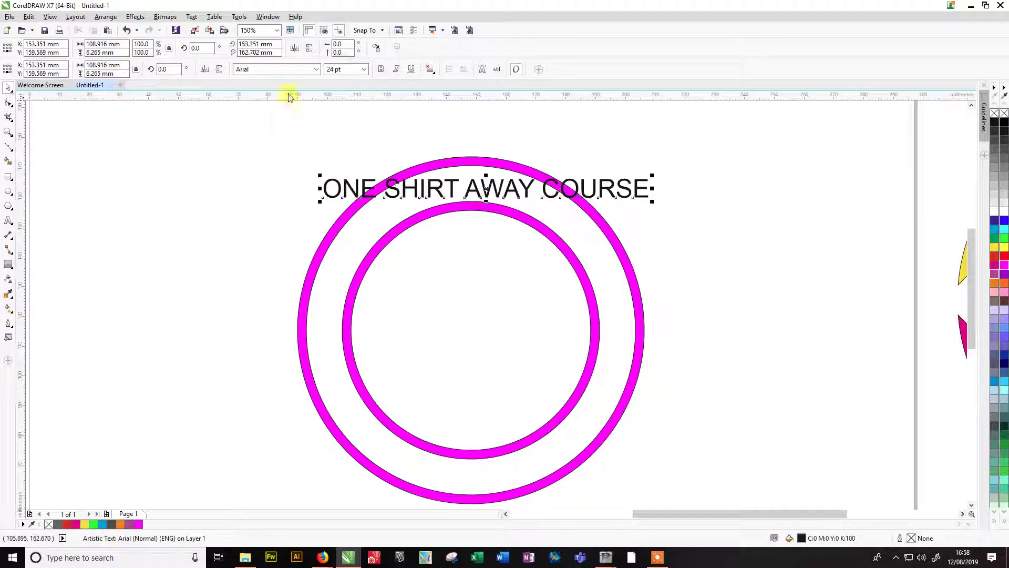
Change the text's font to HelveticaInserat-Roman-SemiB, enlarge it to about 29.8 pt, and reposition it over the upper band
left_click(317, 70)
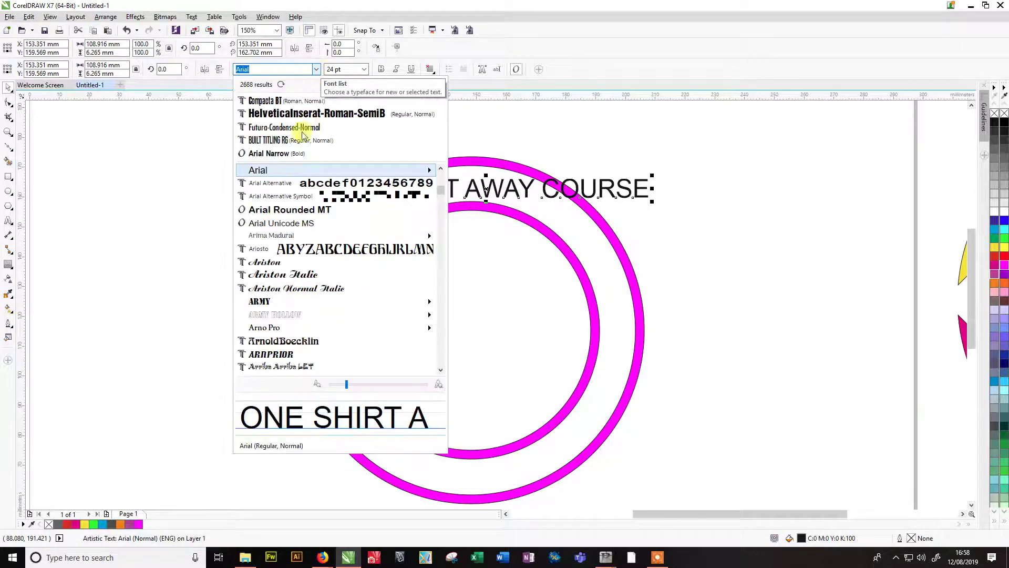
scroll(299, 114, "up", 3)
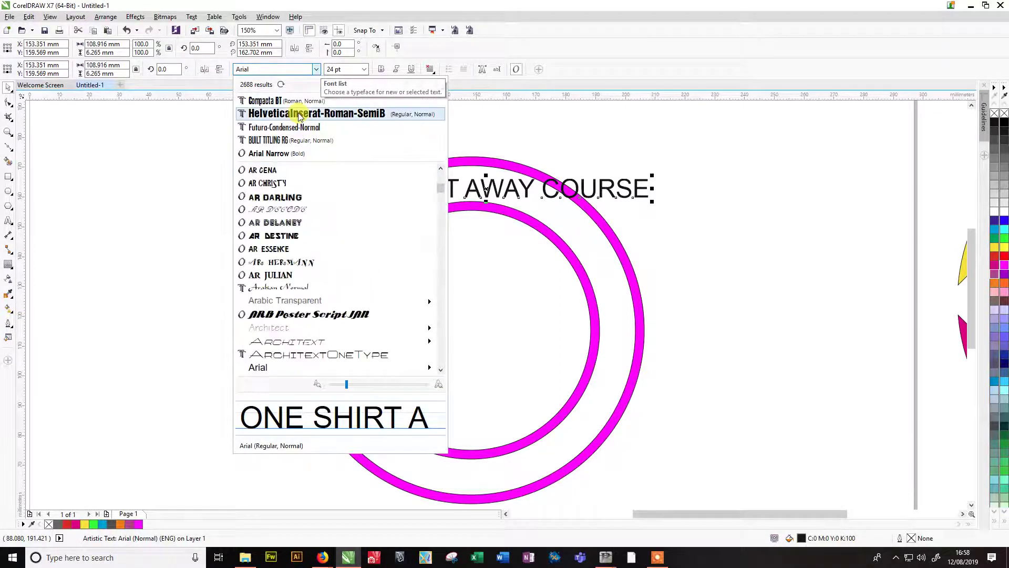
left_click(299, 114)
left_click_drag(592, 201, 658, 207)
left_click_drag(513, 178, 479, 169)
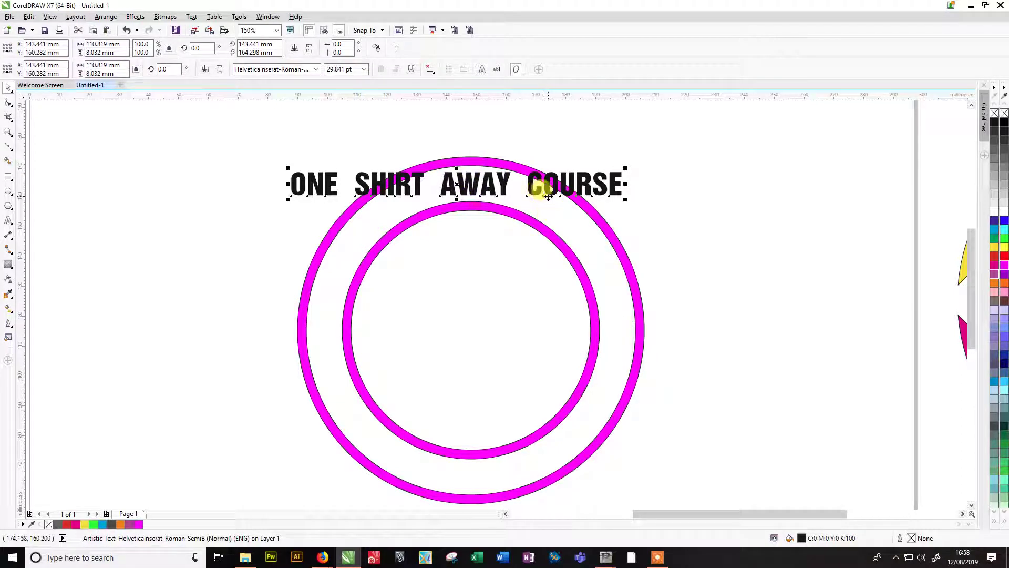
Fit the text to the outer ring's path and shift it inward between the rings, at -12.7 mm from the path
left_click(543, 229, "shift")
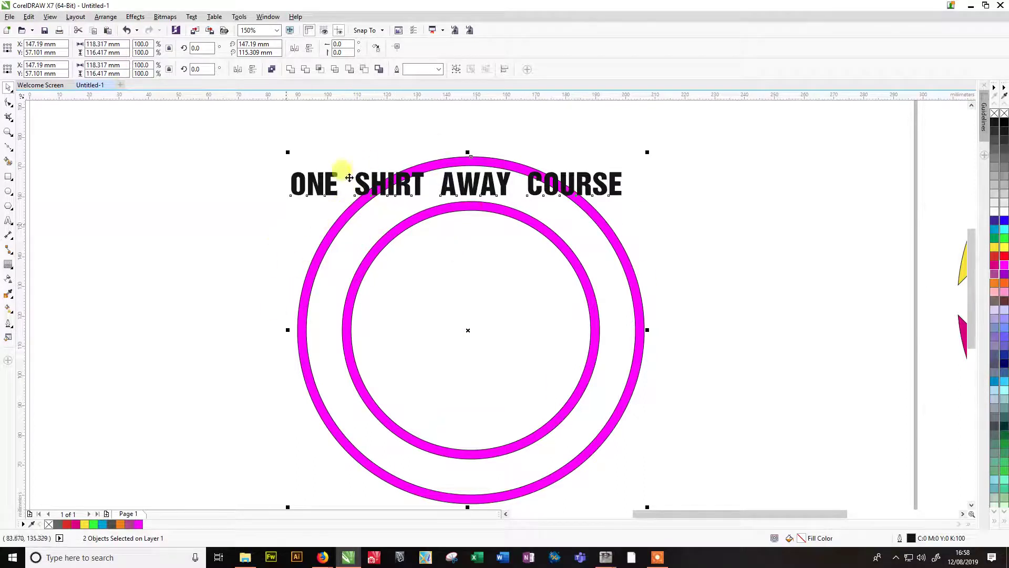
left_click(192, 17)
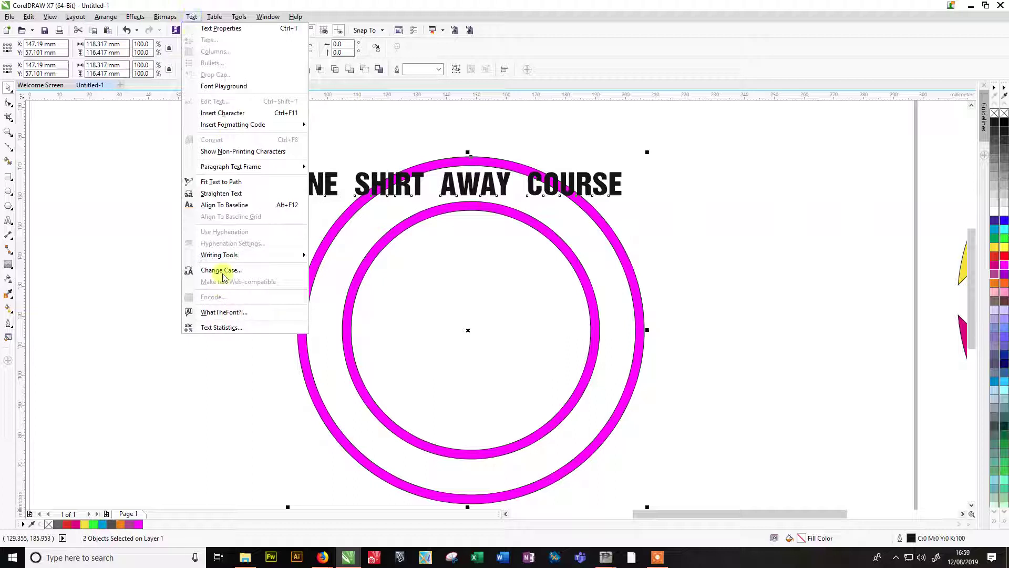
left_click(229, 182)
left_click(473, 167)
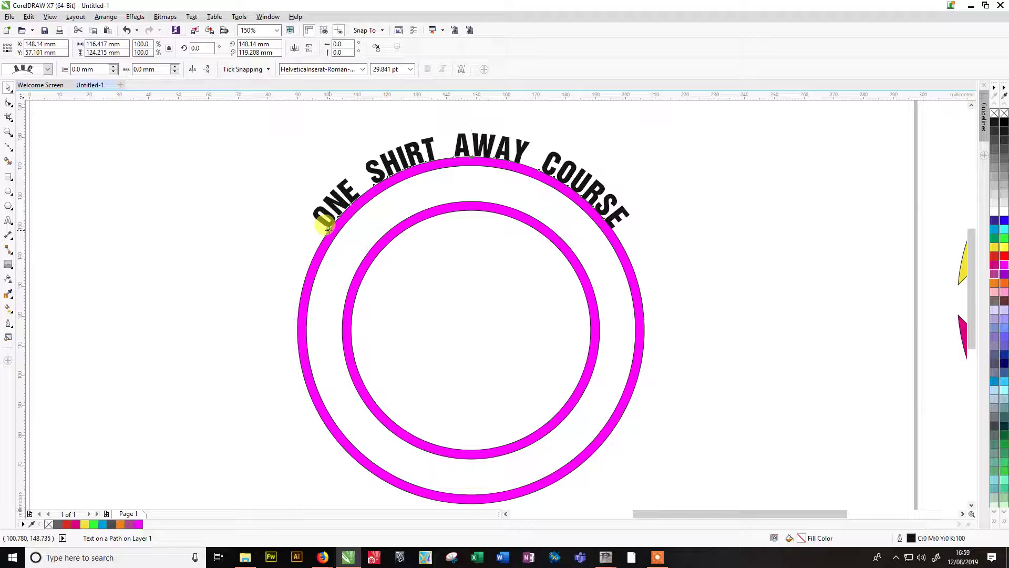
left_click_drag(328, 229, 344, 278)
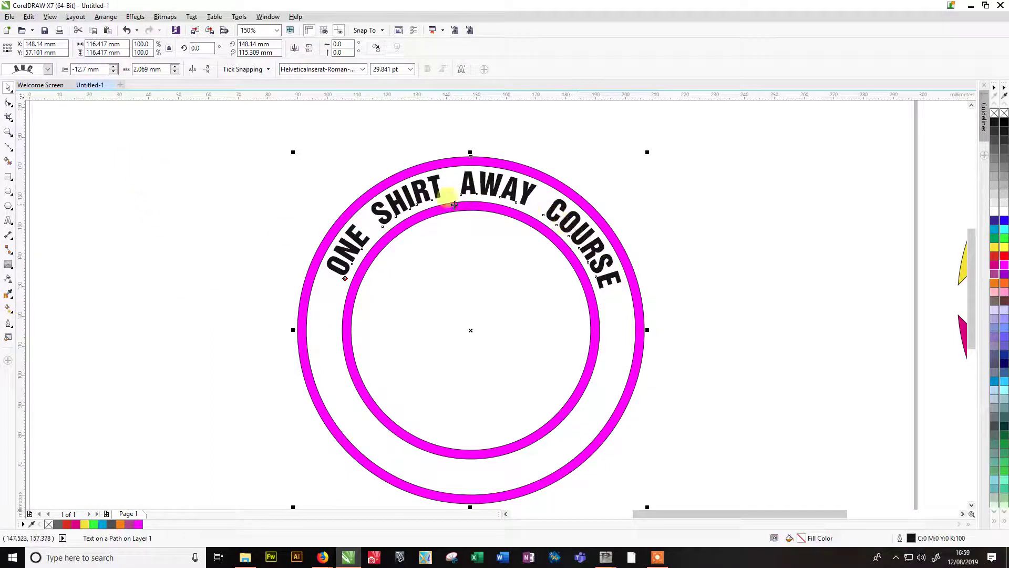
Widen the letter spacing of the curved text until it wraps around almost the whole band between the rings
left_click(9, 104)
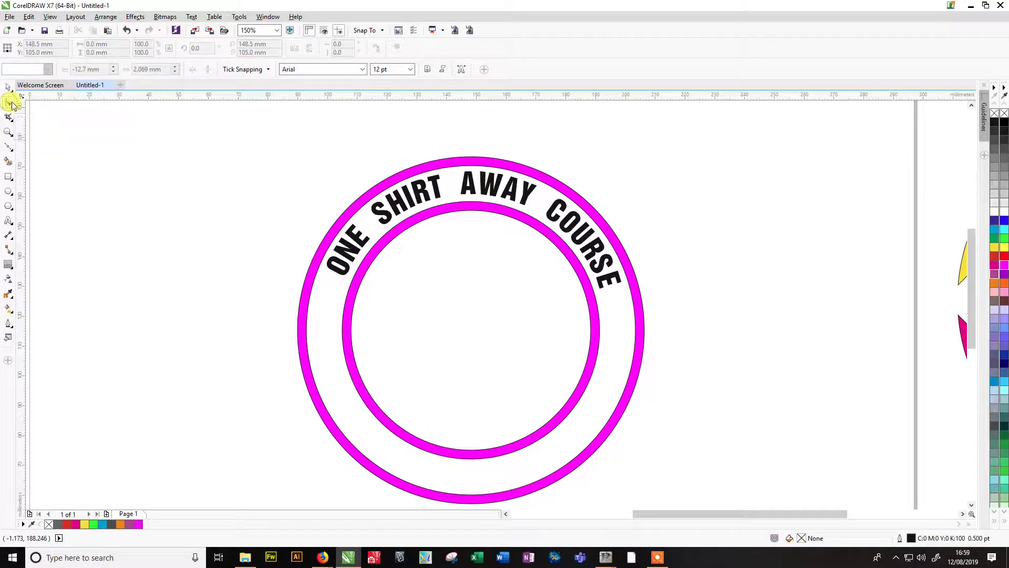
left_click(605, 278)
left_click_drag(625, 293, 631, 347)
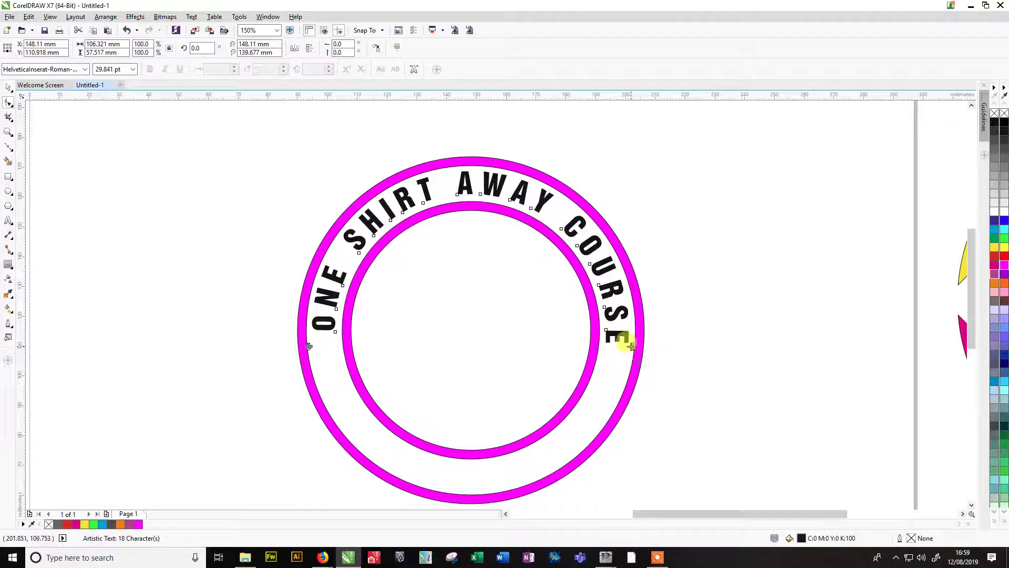
left_click_drag(631, 346, 693, 389)
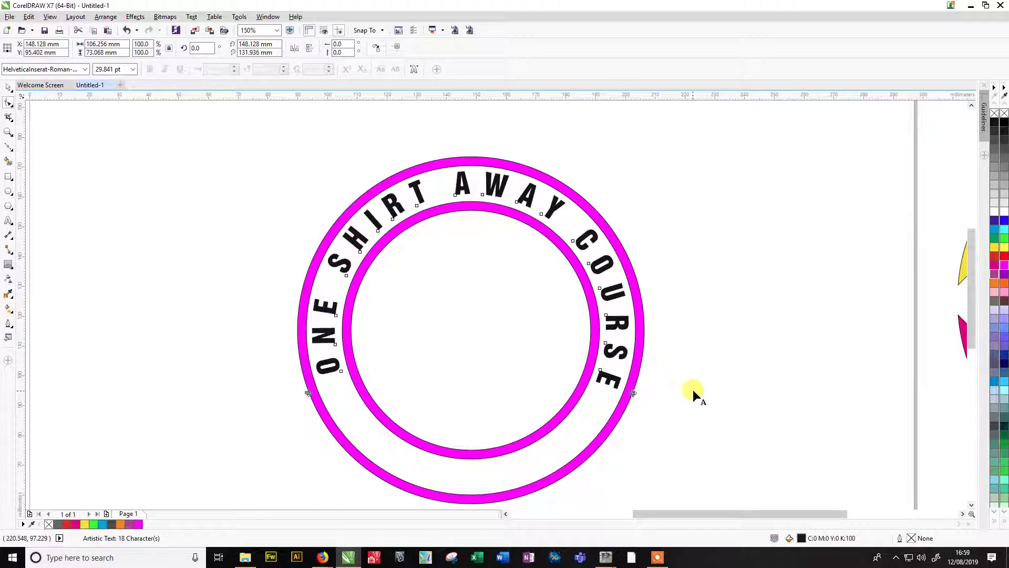
left_click(635, 392)
left_click_drag(632, 392, 788, 442)
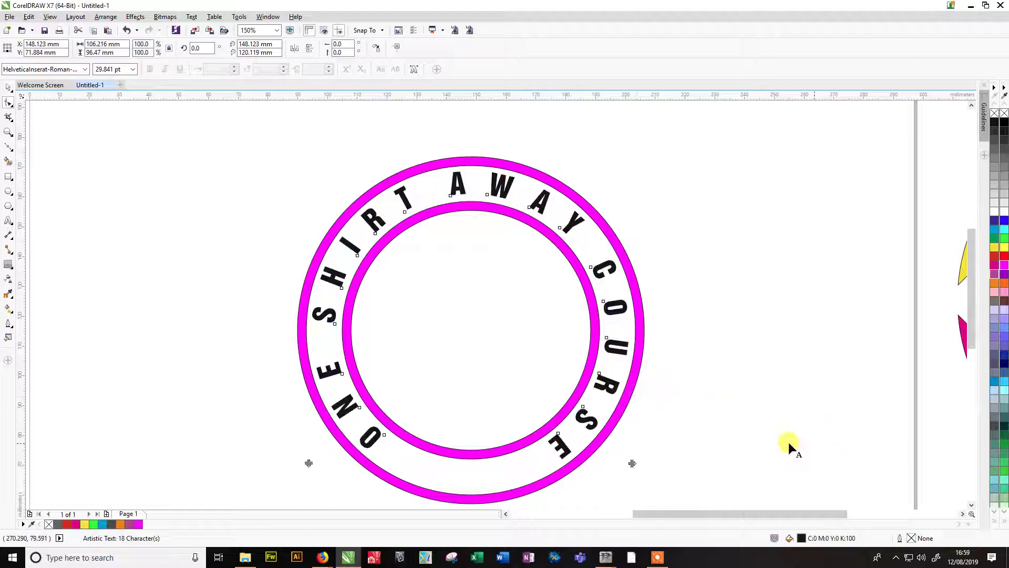
left_click_drag(635, 466, 739, 471)
left_click_drag(635, 487, 644, 484)
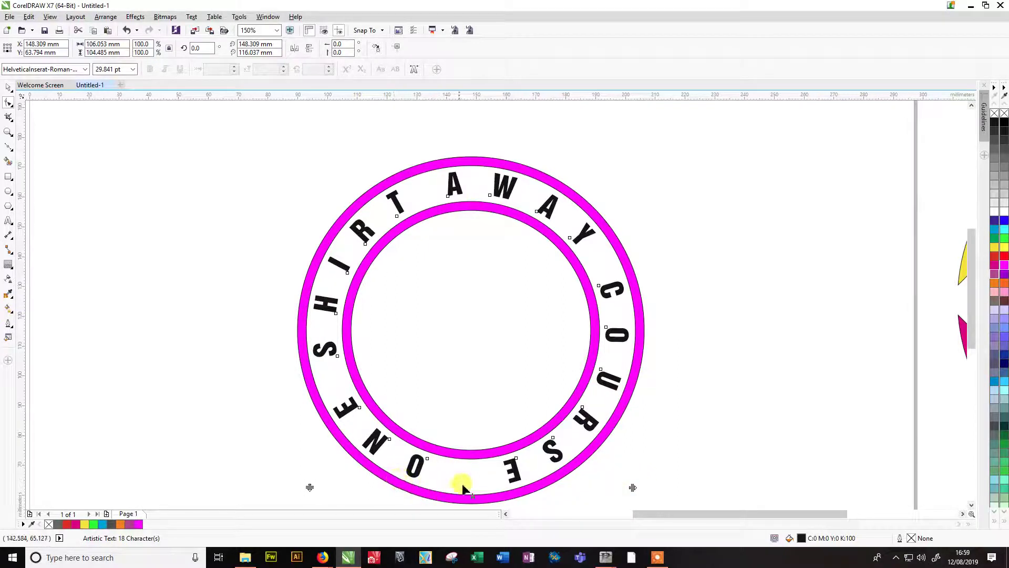
Draw a circle about 3.5 mm across in the gap between the text's start and end, and fill it with black
left_click(7, 194)
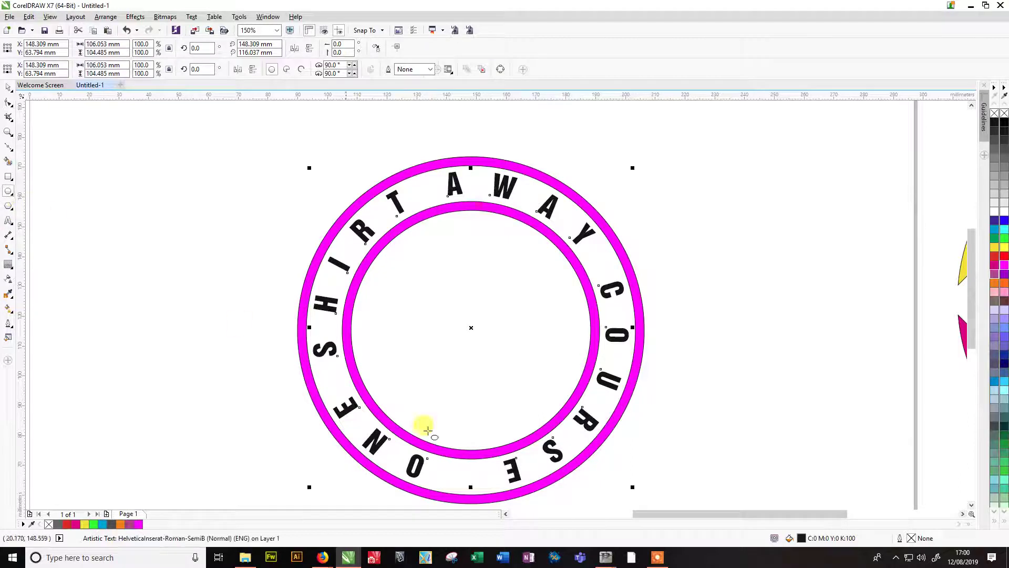
left_click(460, 474)
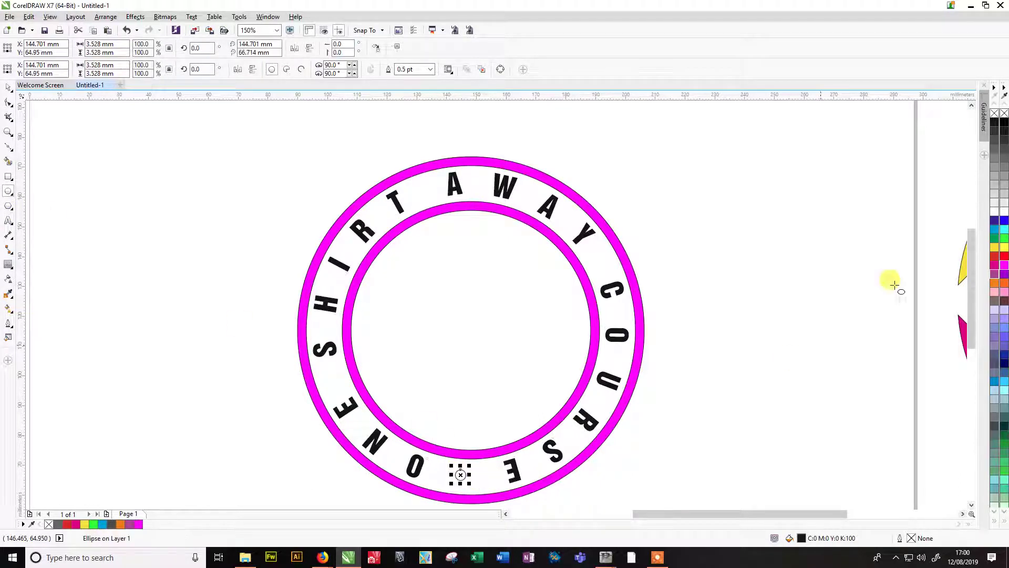
left_click(994, 129)
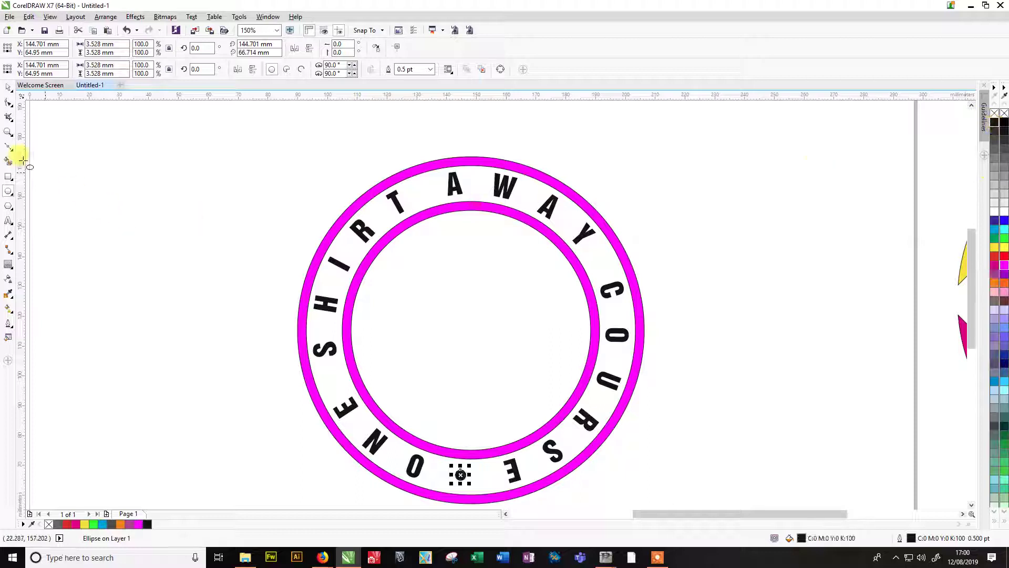
Shrink the eight coloured segments beside the page to about 57 mm across, move them inside the inner ring, and group them
left_click(7, 87)
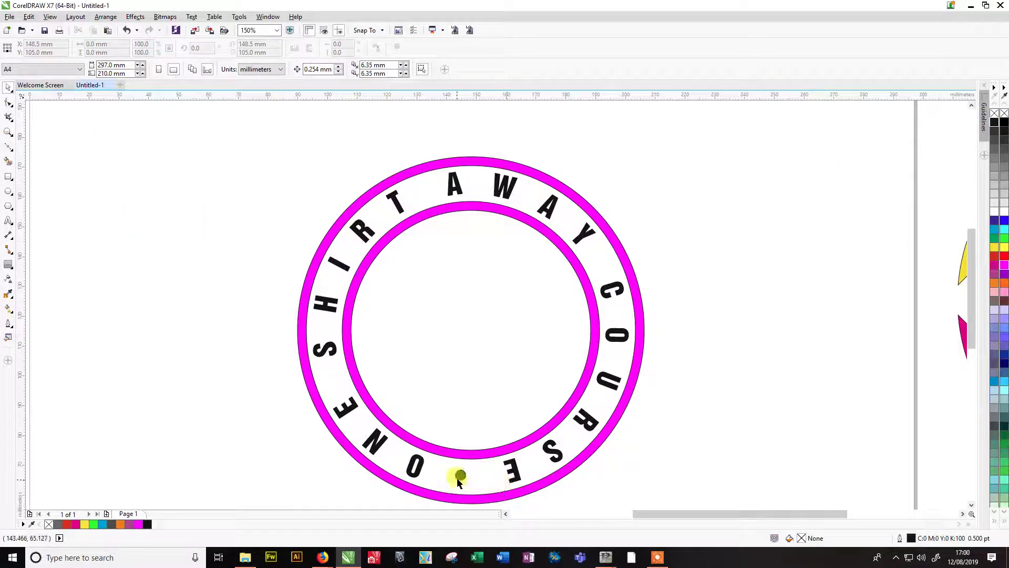
left_click(460, 474)
left_click(651, 448)
scroll(575, 198, "down", 1)
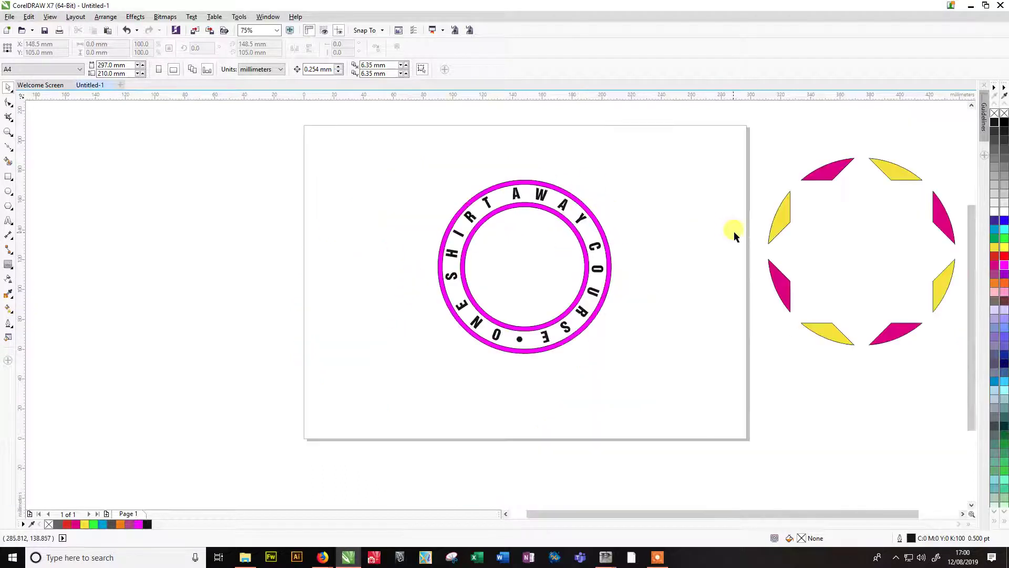
left_click_drag(735, 143, 969, 387)
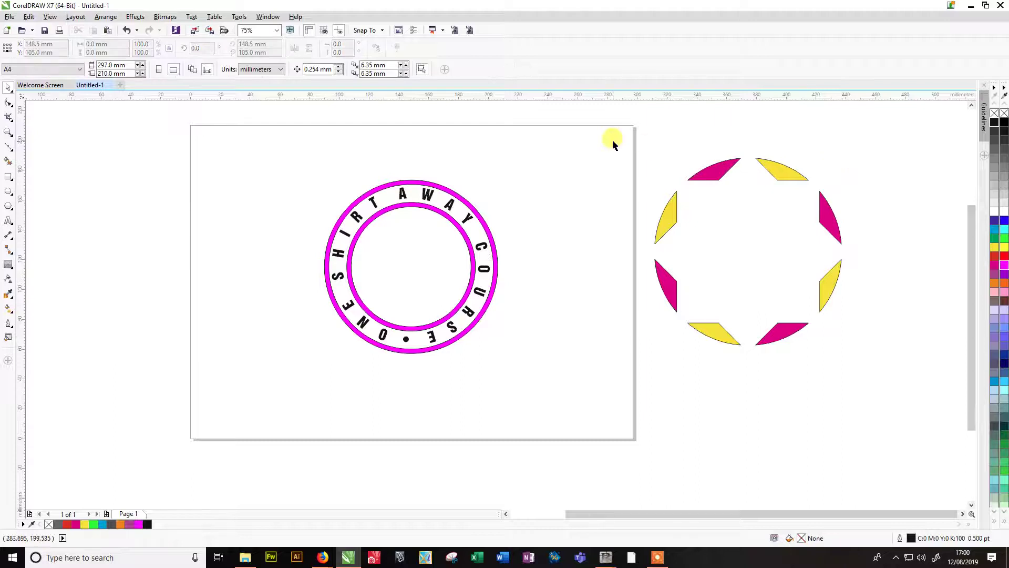
left_click_drag(612, 139, 940, 418)
left_click_drag(843, 154, 739, 259)
left_click_drag(696, 295, 411, 262)
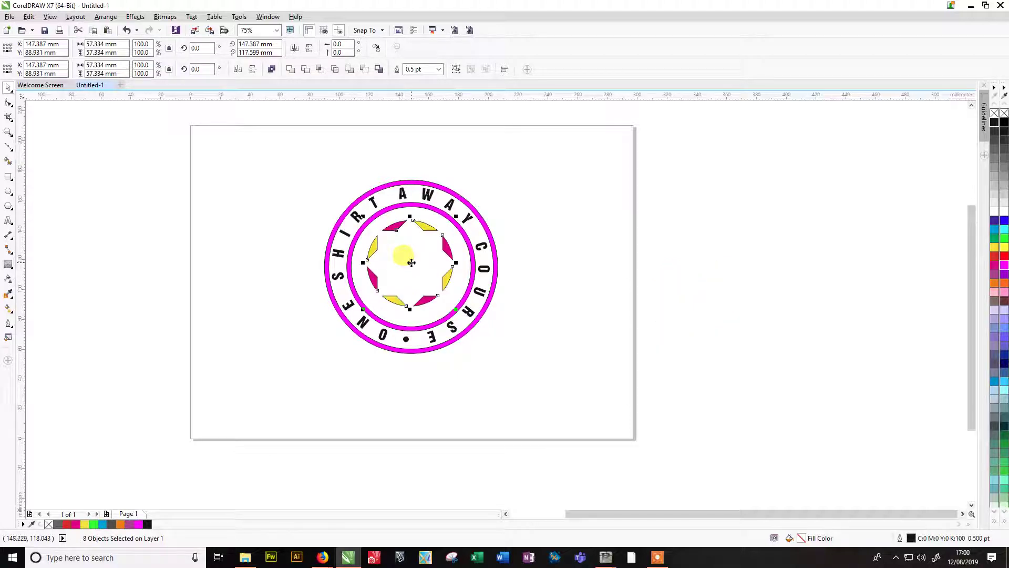
key("ctrl+g")
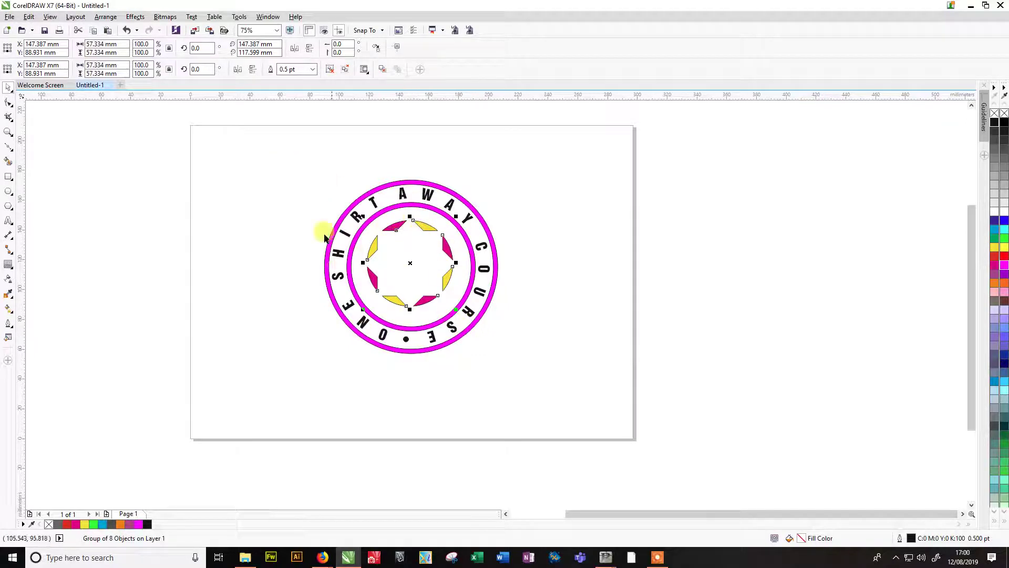
Align all badge objects to a common centre, both horizontally and vertically, on the segment group
left_click_drag(296, 152, 527, 390)
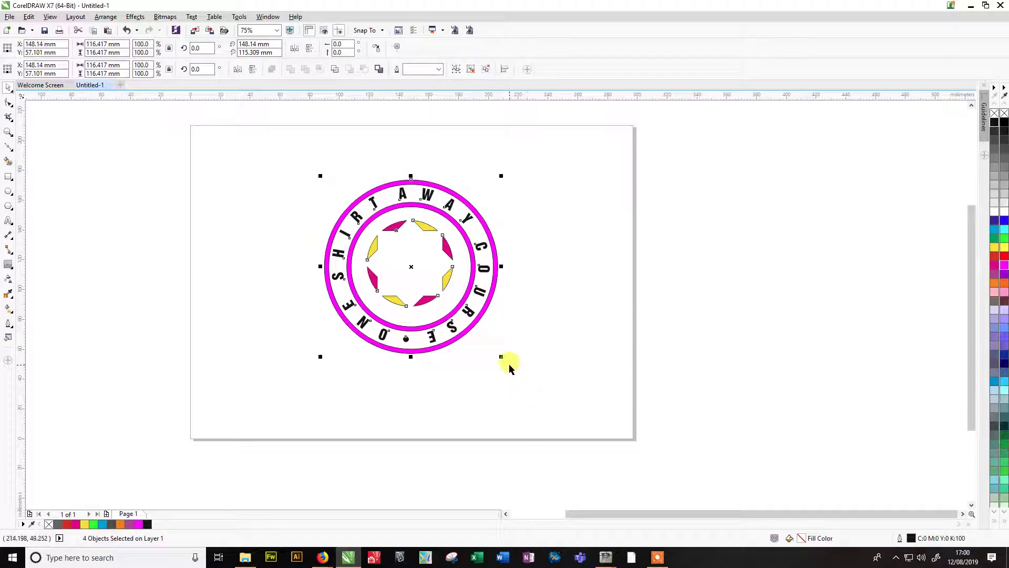
key("e")
key("c")
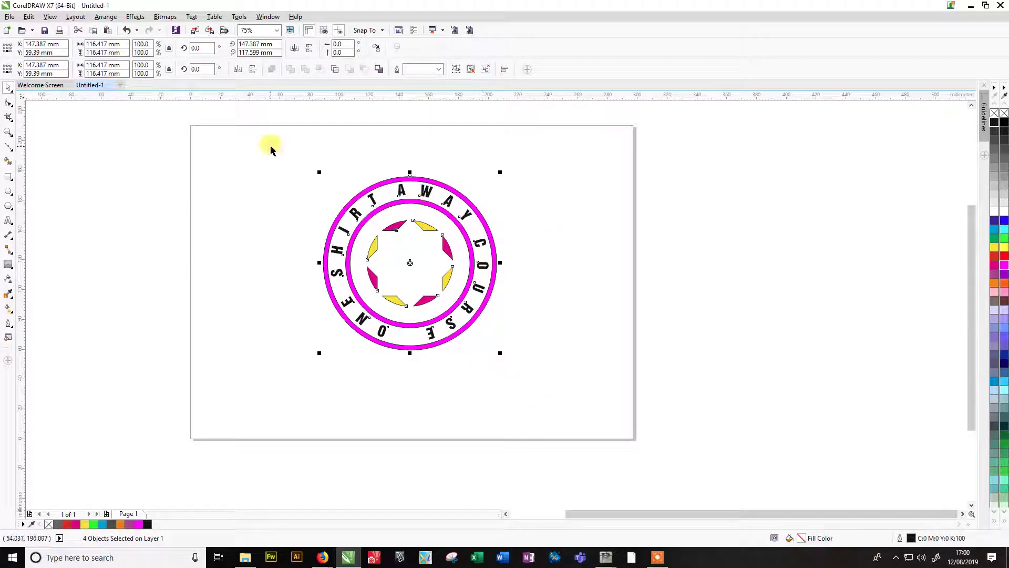
left_click_drag(290, 153, 294, 252)
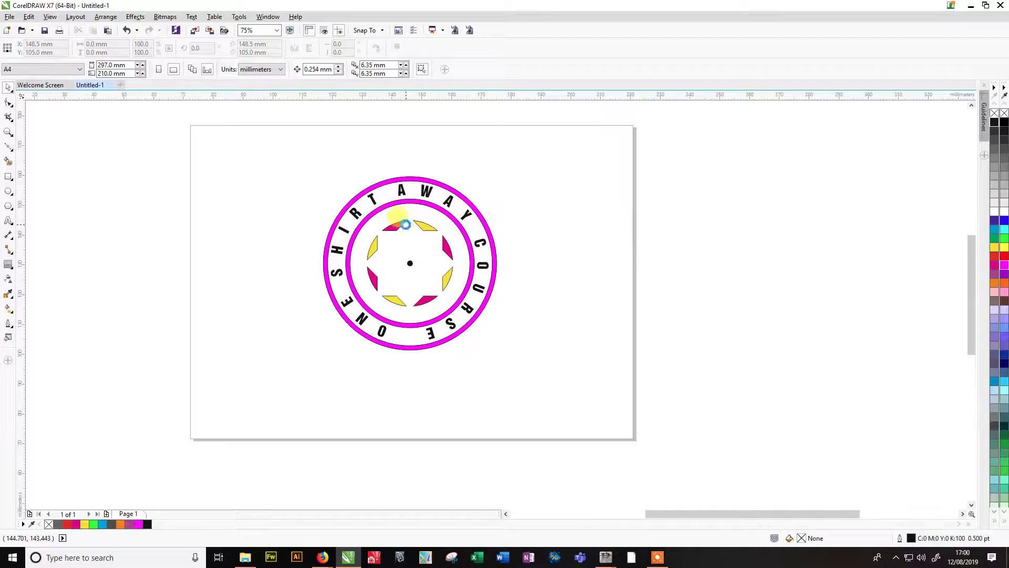
Move the black dot from the badge's centre back into the gap between ONE and COURSE
scroll(407, 226, "up", 3)
scroll(408, 225, "down", 1)
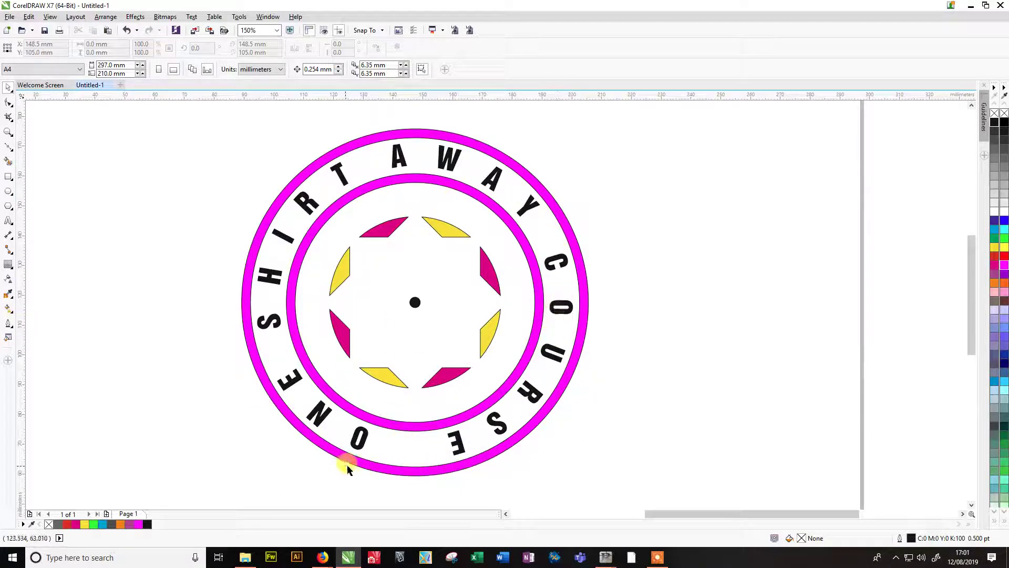
left_click(416, 302)
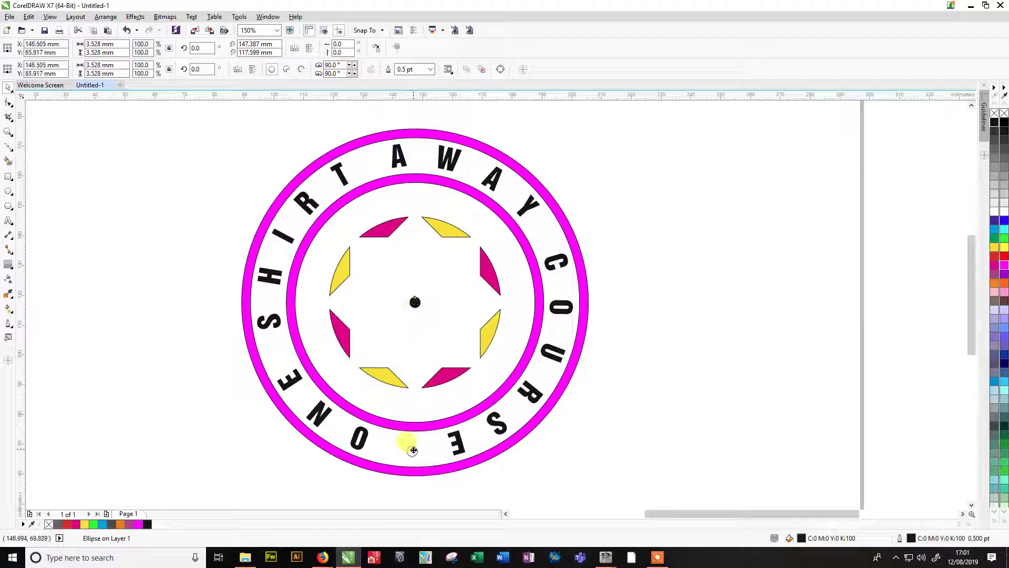
left_click_drag(411, 446, 412, 447)
left_click(710, 389)
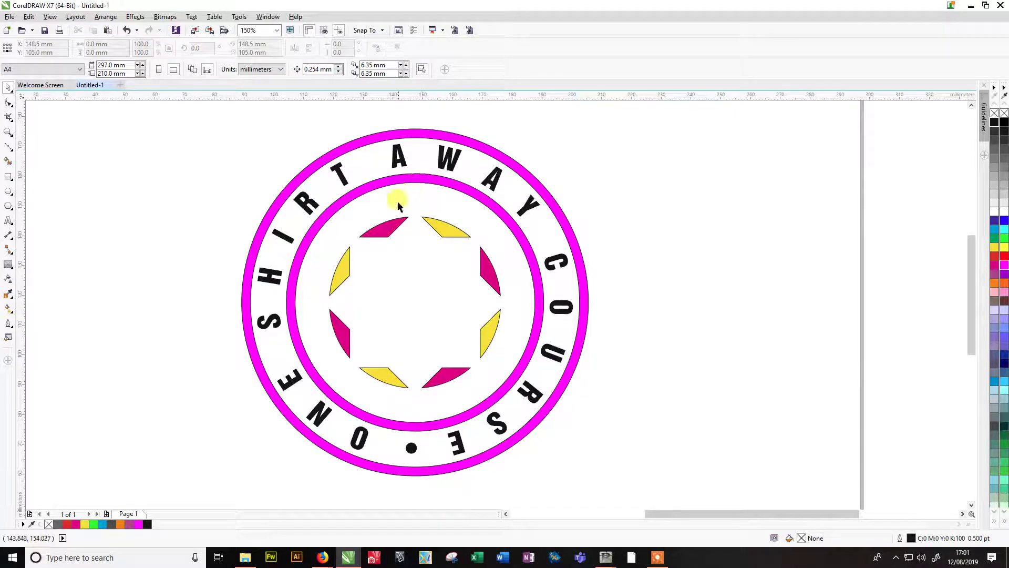
Fill the segment group, the curved text and the separator dot with magenta to match the rings
left_click(392, 220)
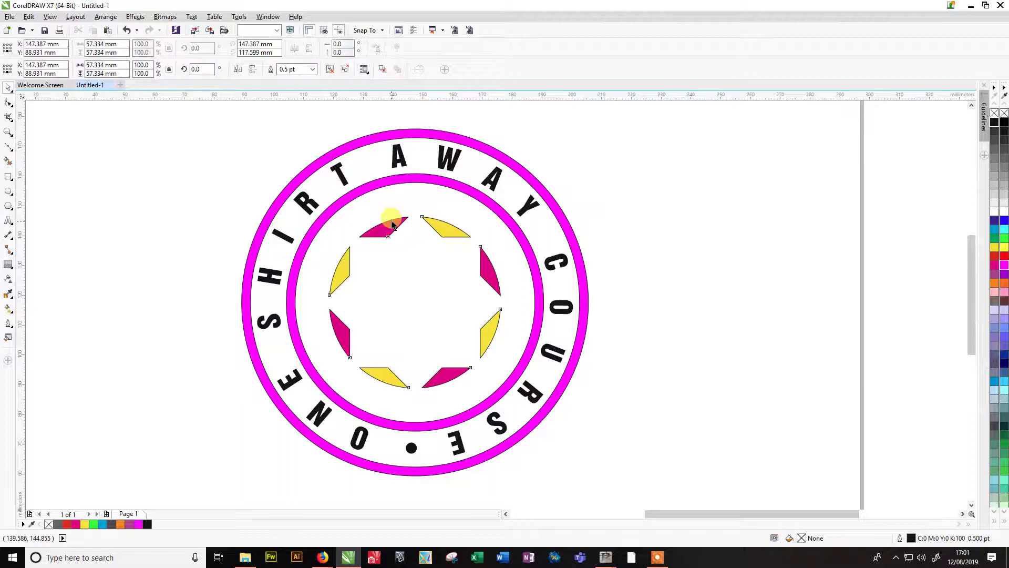
left_click(1004, 270)
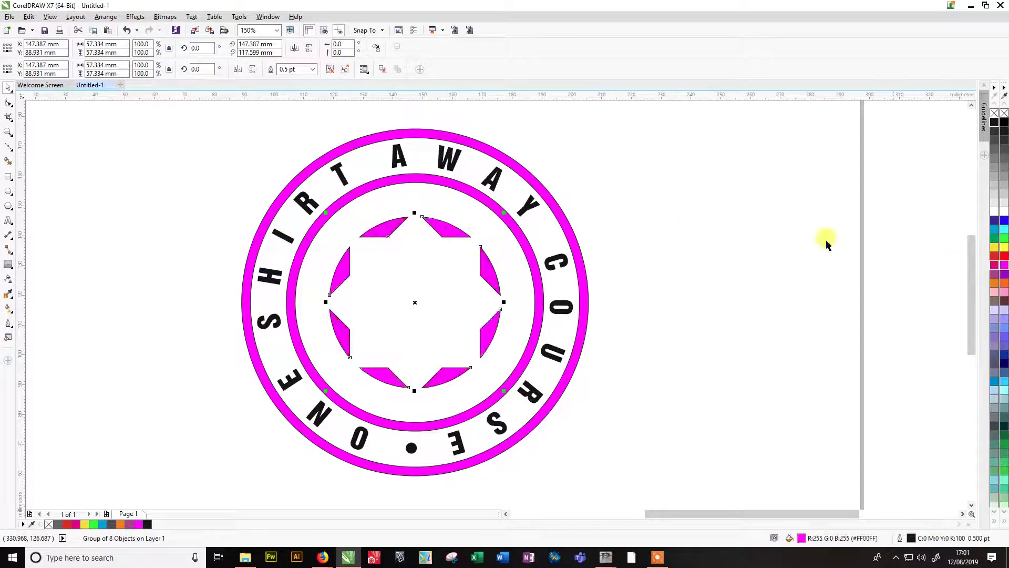
left_click(368, 236)
left_click(310, 207)
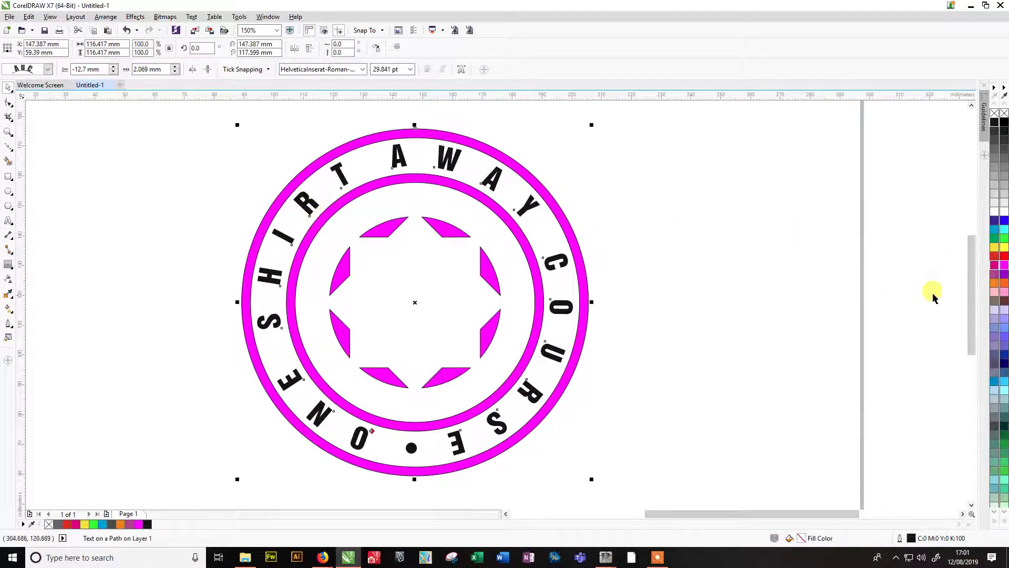
left_click(1004, 269)
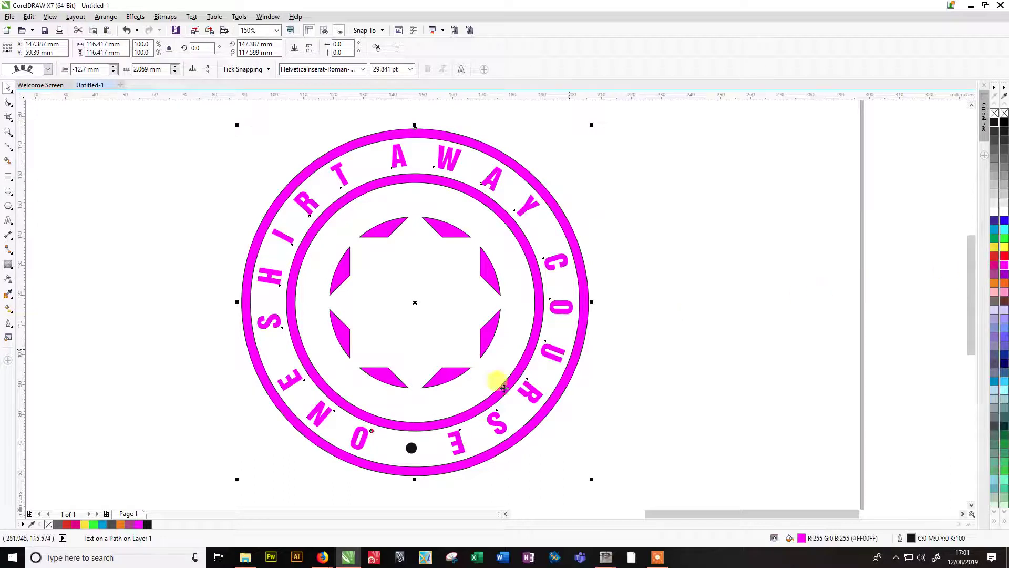
left_click(411, 448)
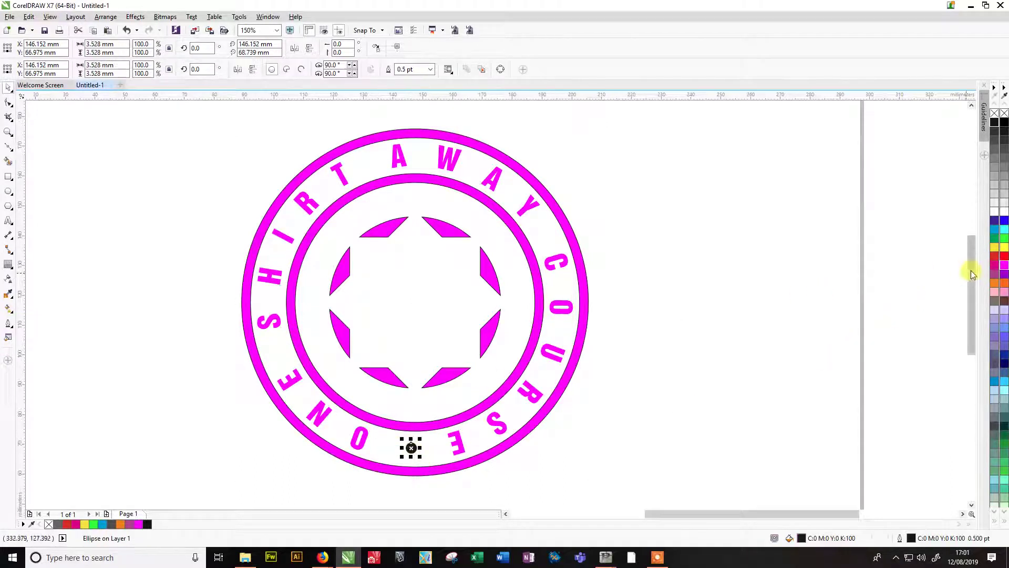
left_click(807, 278)
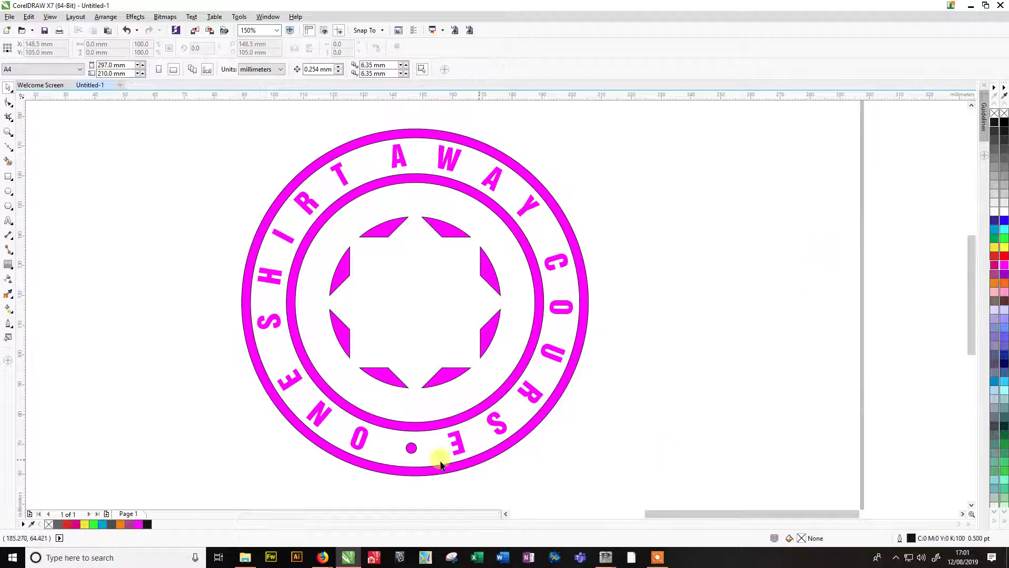
Fill all badge objects with black and colour their outlines magenta
left_click_drag(213, 116, 614, 500)
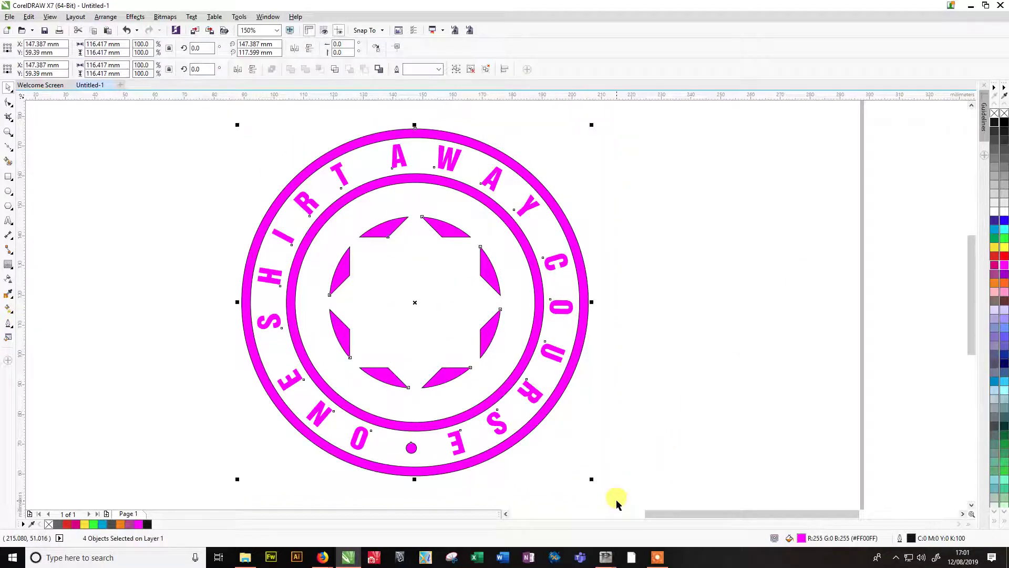
left_click(993, 125)
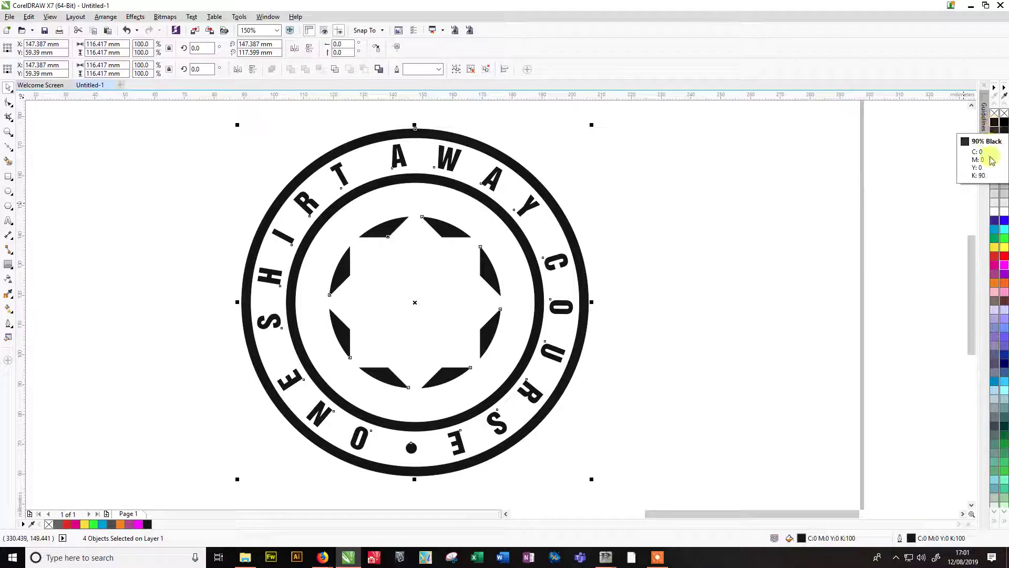
right_click(1003, 266)
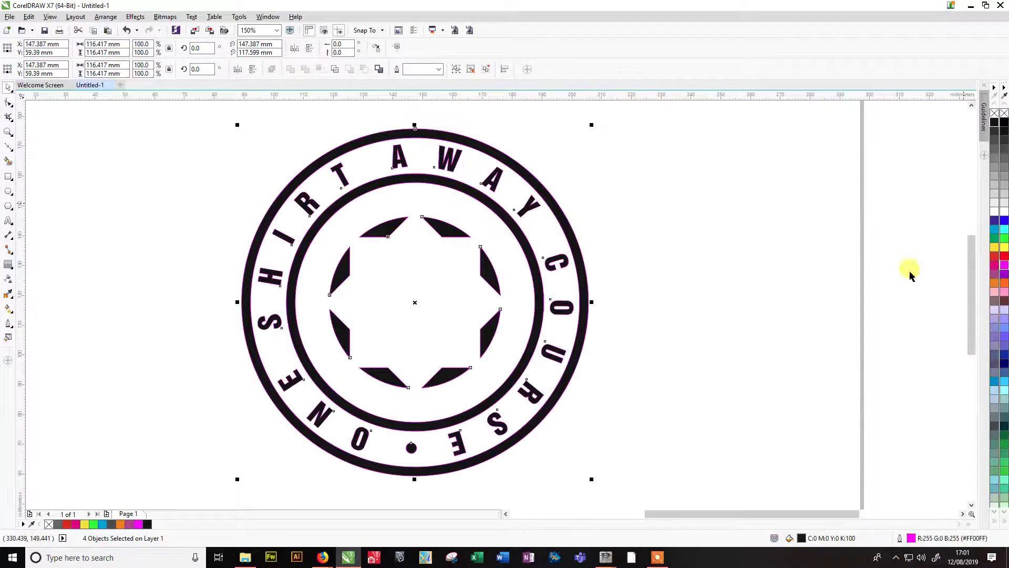
Set the outline width of all badge objects to 1.0 pt
scroll(604, 209, "up", 2)
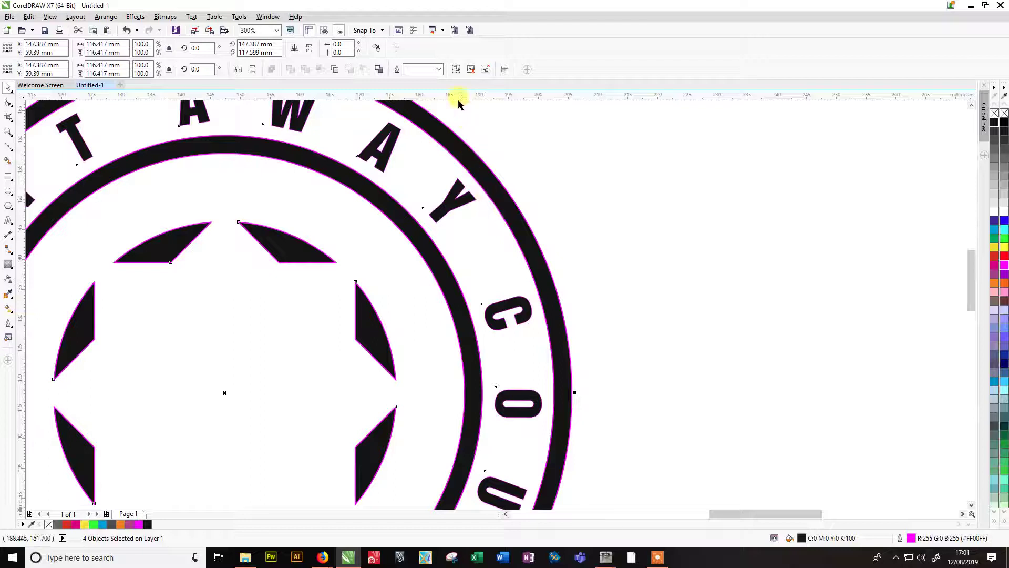
left_click(438, 68)
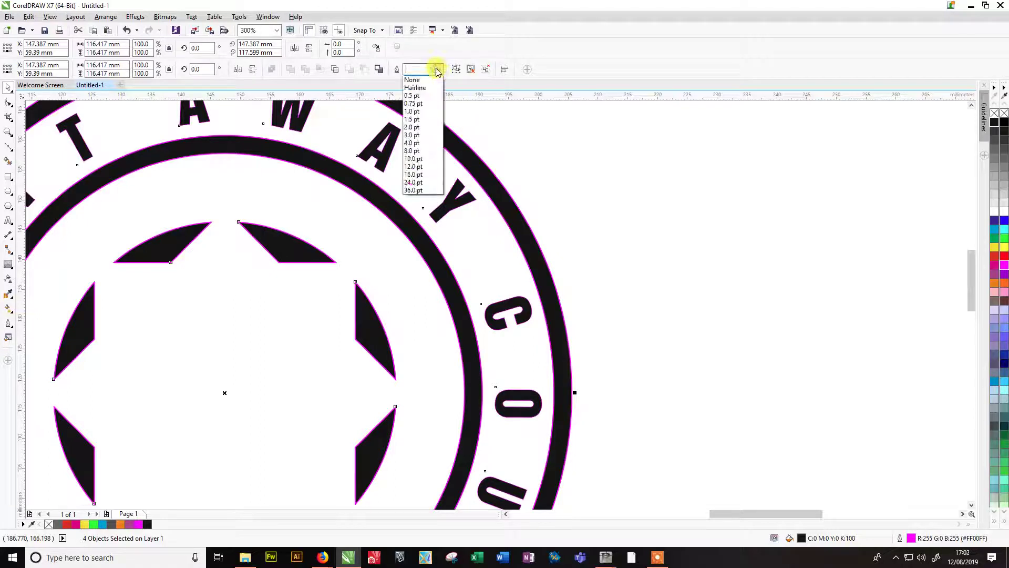
left_click(426, 112)
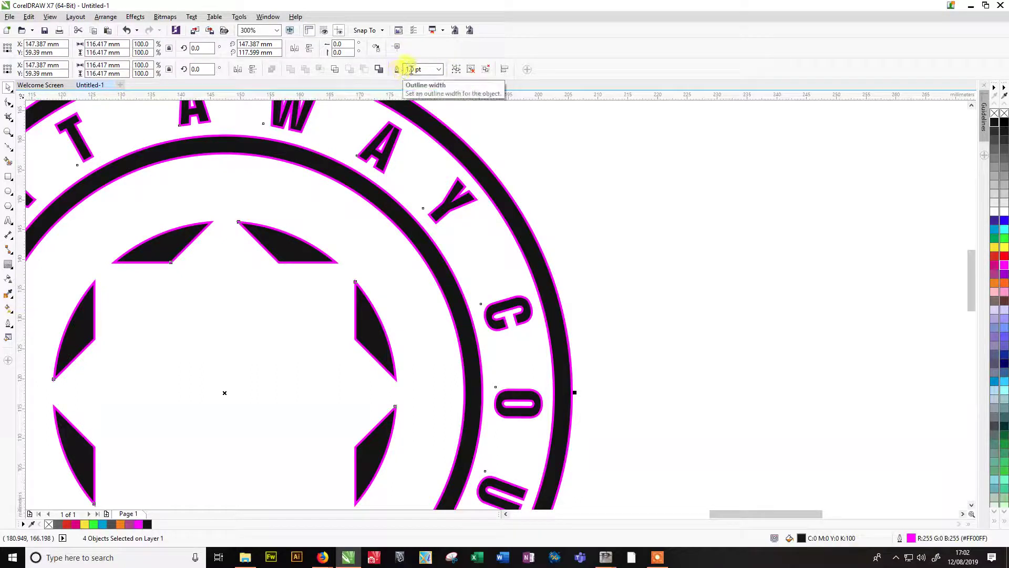
left_click(602, 216)
scroll(599, 208, "down", 1)
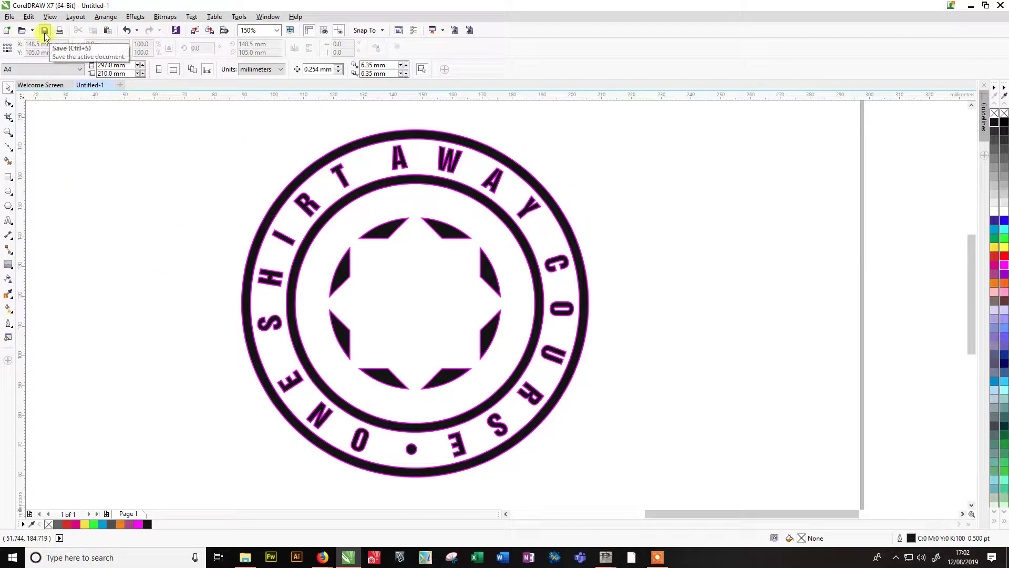
left_click(657, 557)
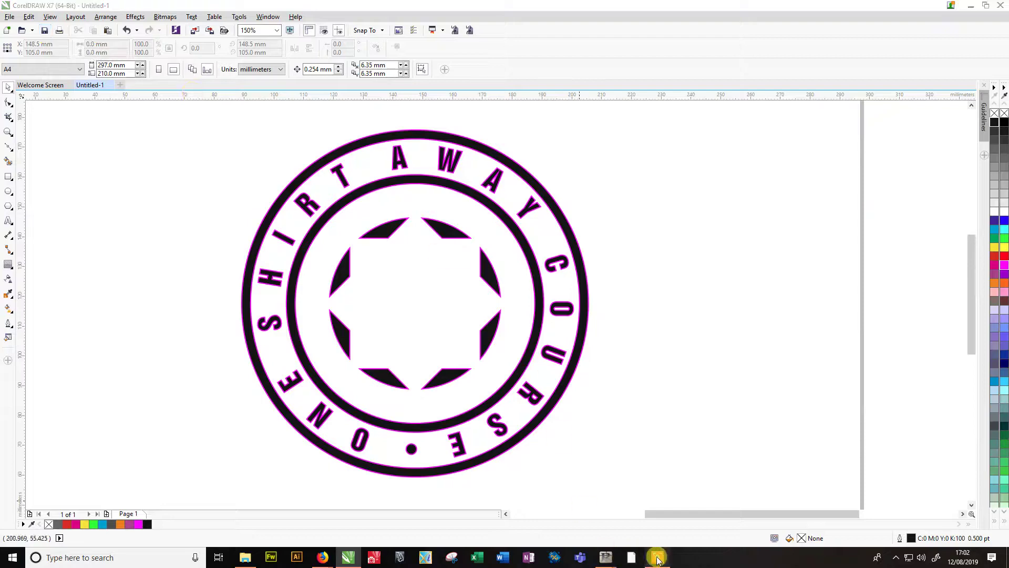